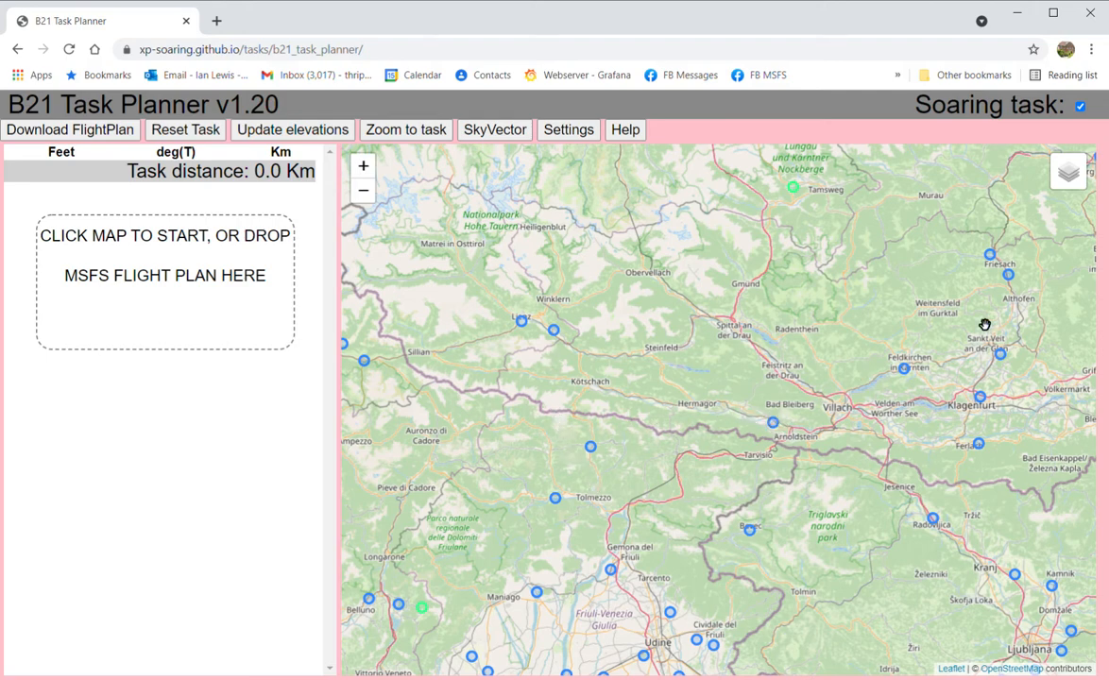
Step: Try the TopoMap and StamenTerrain base maps, and set the map layer to Satellite
mouse_move(1072, 179)
click(1035, 185)
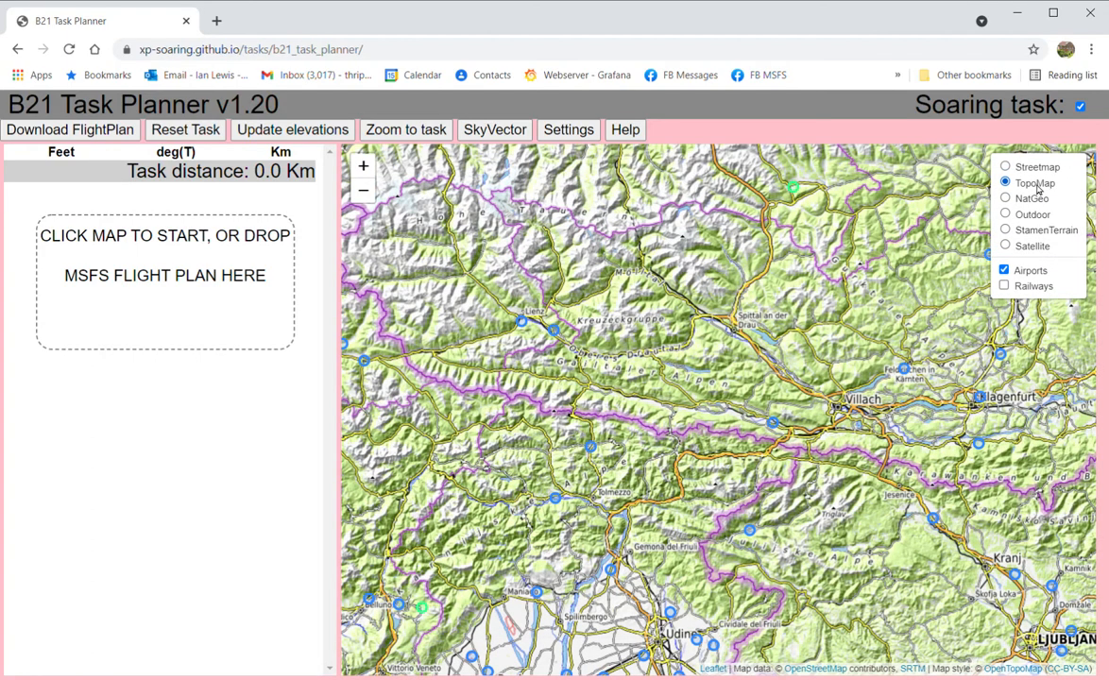
click(1006, 230)
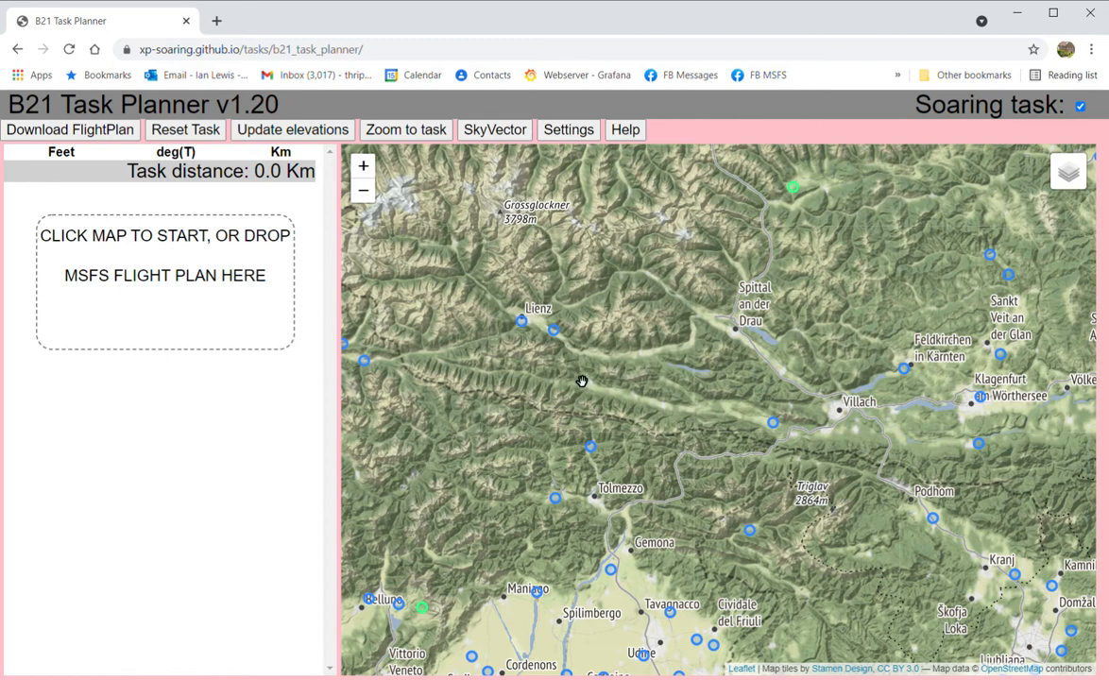
mouse_move(1075, 177)
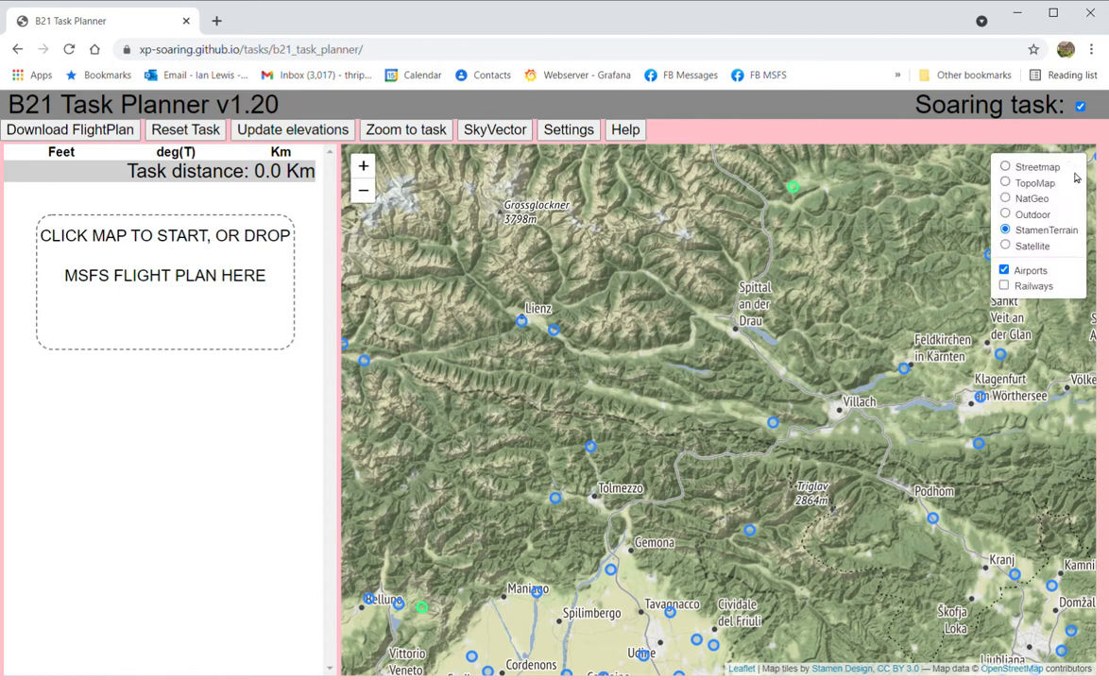
click(1006, 246)
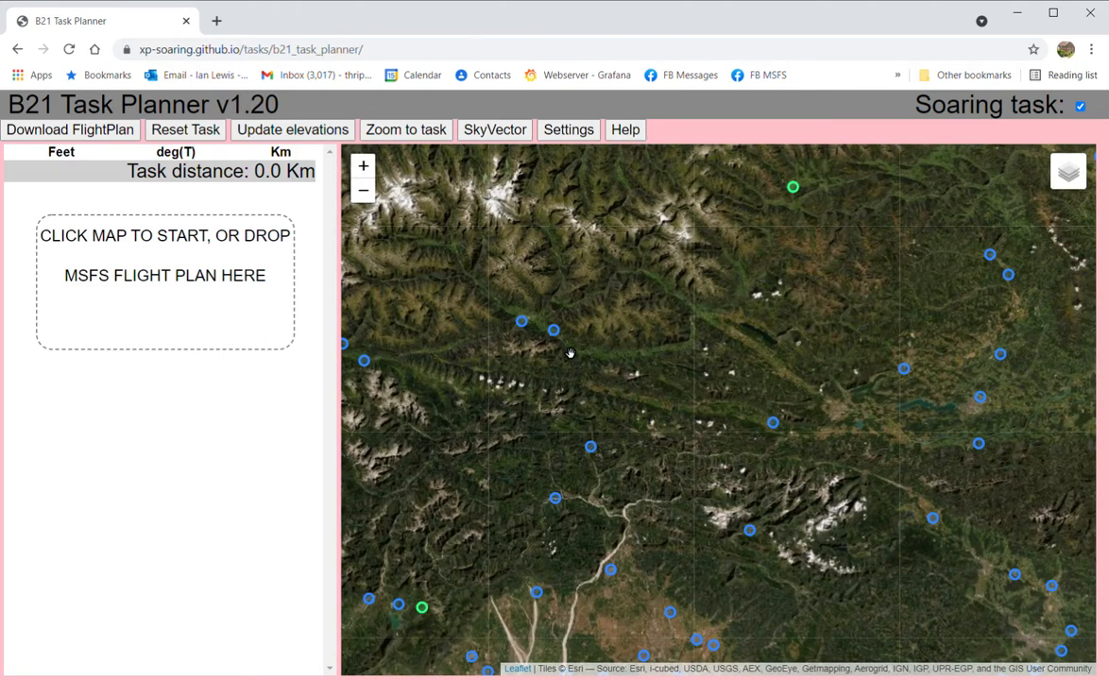
Step: Find Nikolsdorf Airport (LOKL) east of Lienz, add it as the task's first waypoint, and close its details
mouse_move(557, 334)
scroll(567, 345, up, 5)
scroll(630, 373, up, 5)
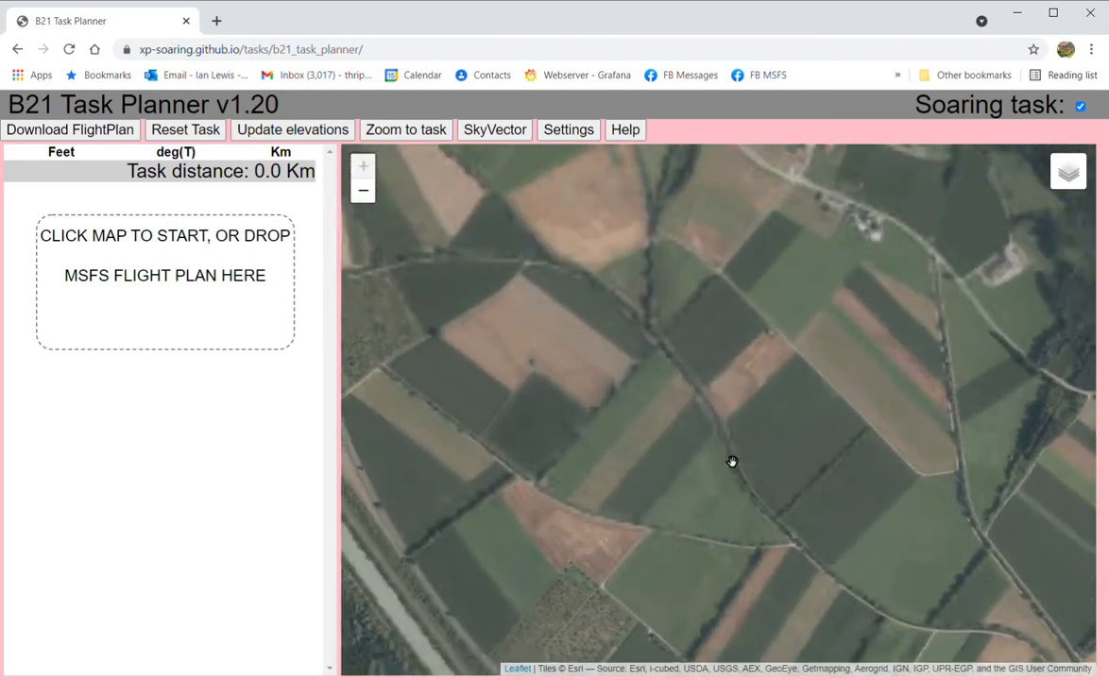
mouse_move(732, 462)
mouse_down()
mouse_move(758, 579)
mouse_move(799, 668)
mouse_up()
drag(600, 472, 702, 512)
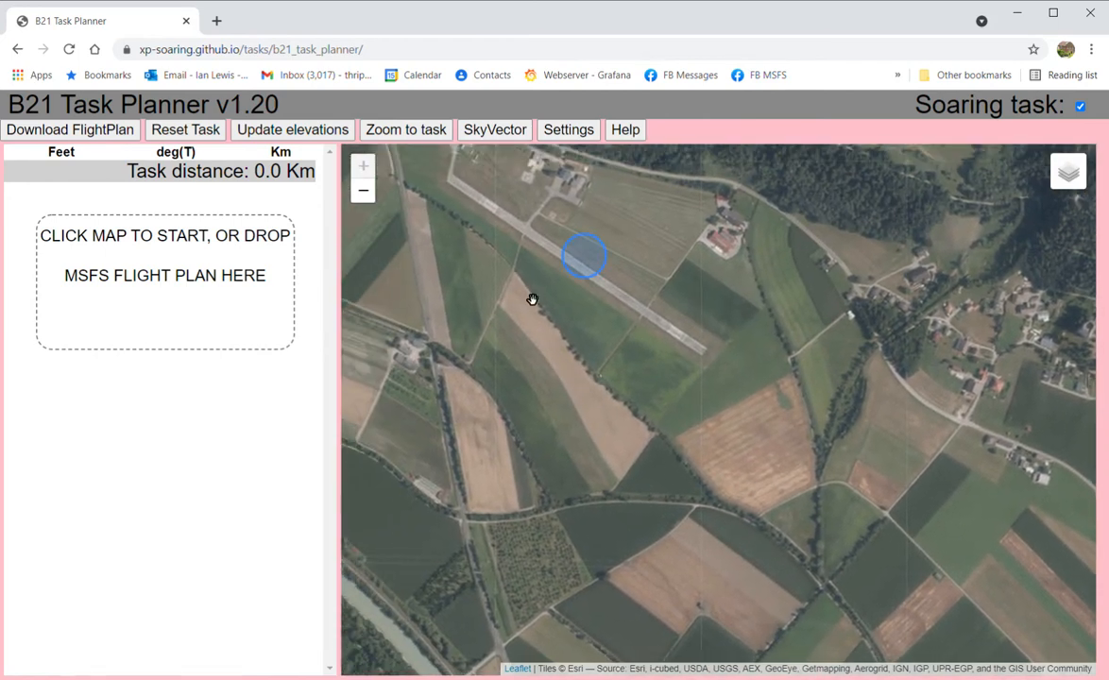
click(598, 268)
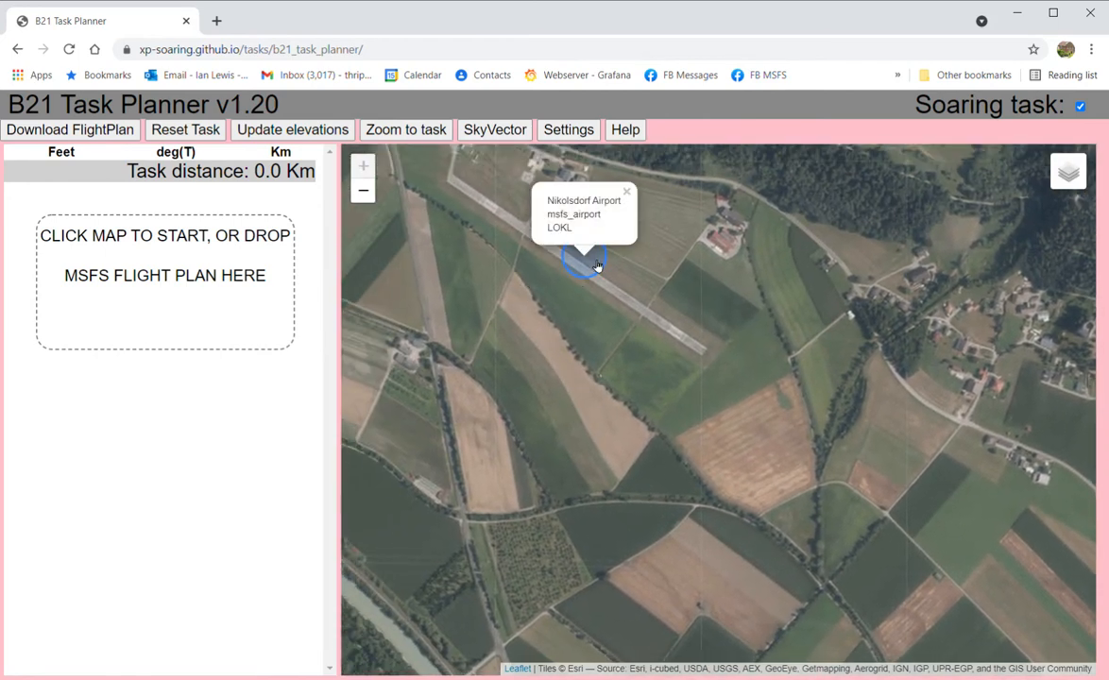
click(589, 261)
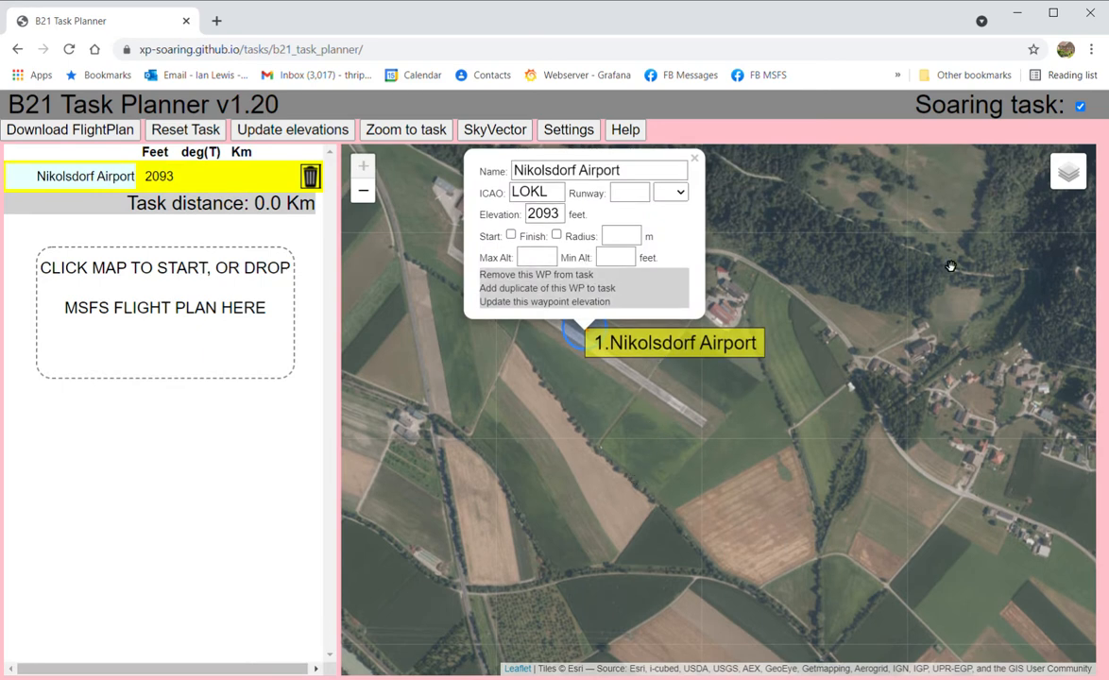
click(694, 158)
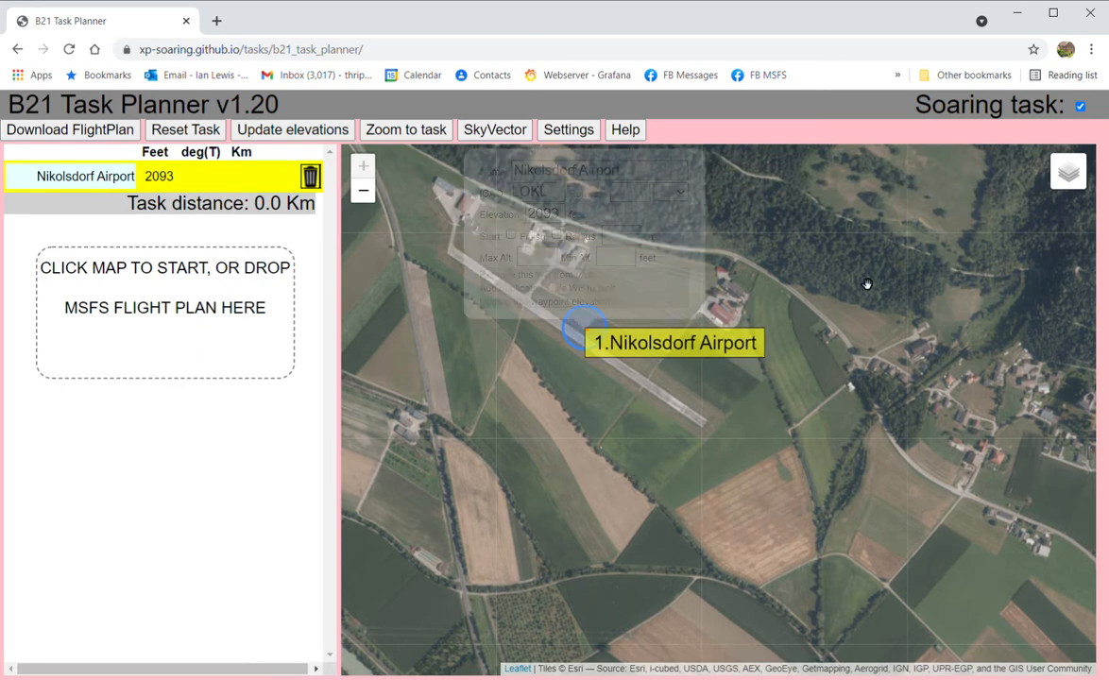
Step: Change the base map to TopoMap for a regional view around Nikolsdorf Airport
scroll(769, 398, down, 3)
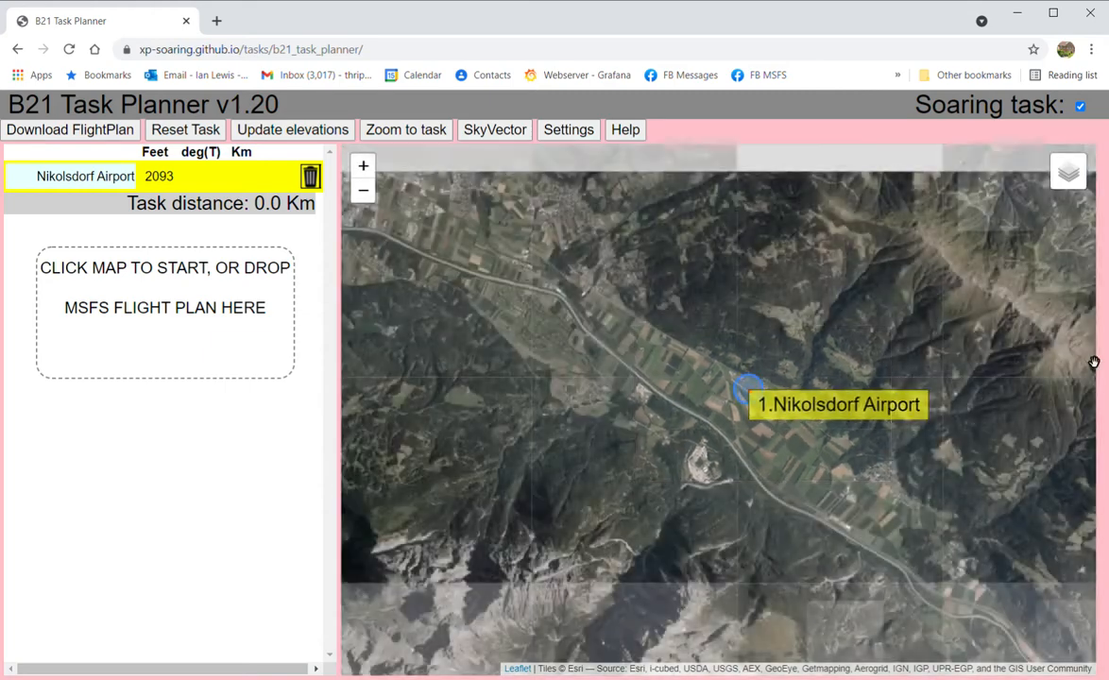
mouse_move(1076, 176)
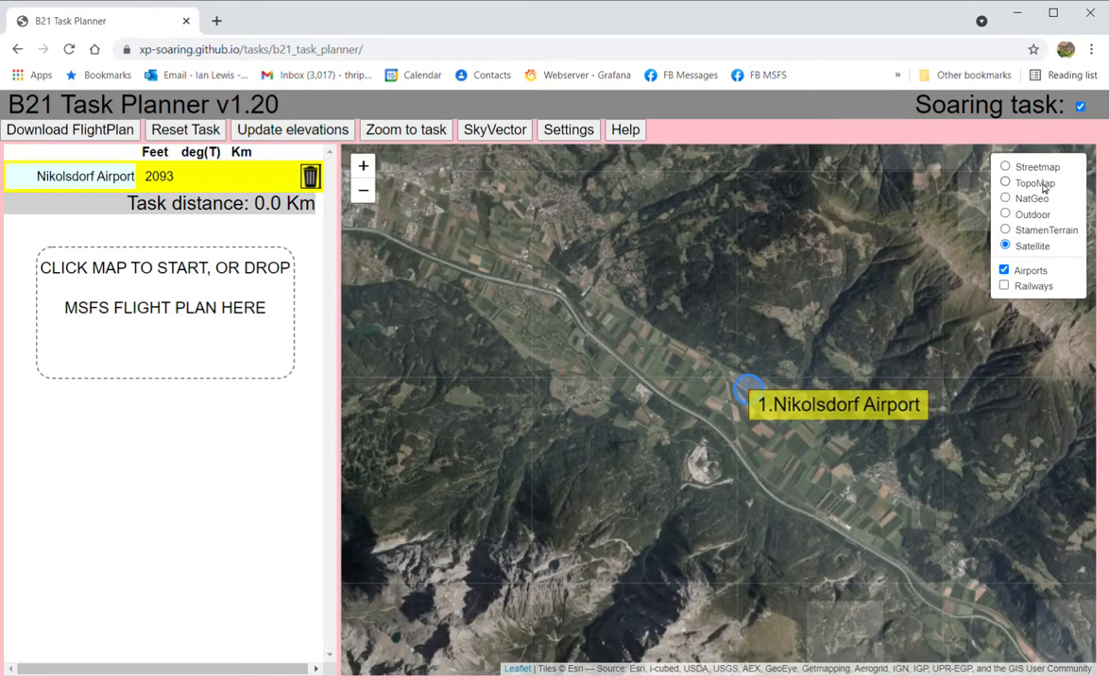
click(1040, 187)
scroll(586, 431, down, 2)
scroll(822, 526, down, 1)
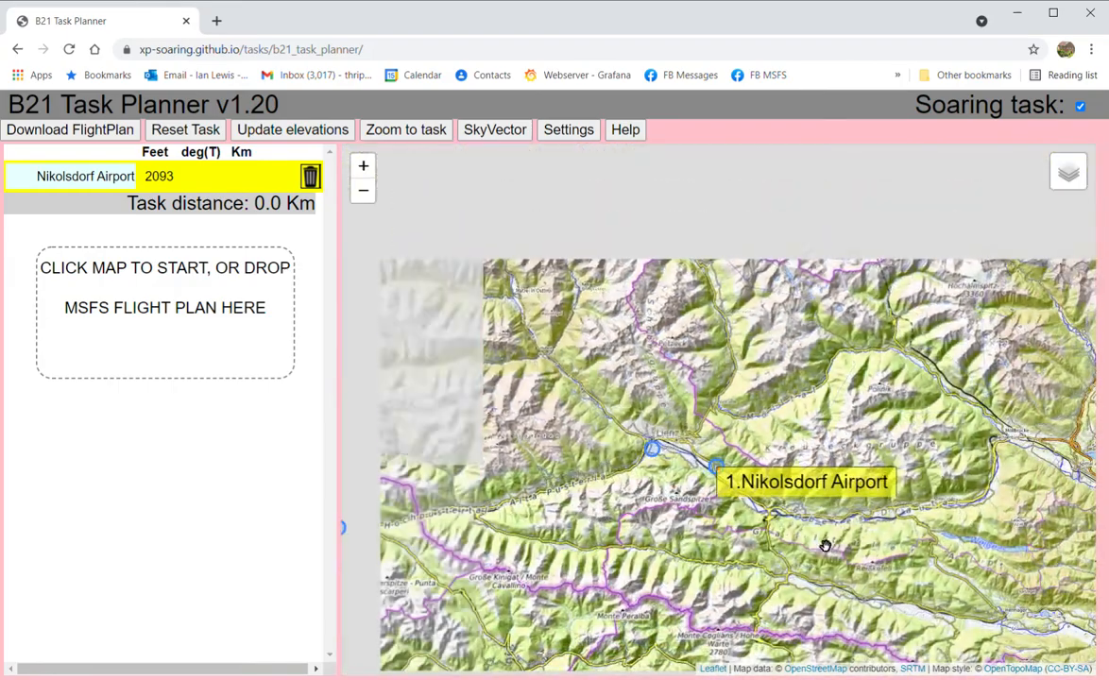
Step: Examine the terrain and airports from Nikolsdorf Airport past Spittal an der Drau and Villach to Klagenfurt
drag(871, 586, 678, 451)
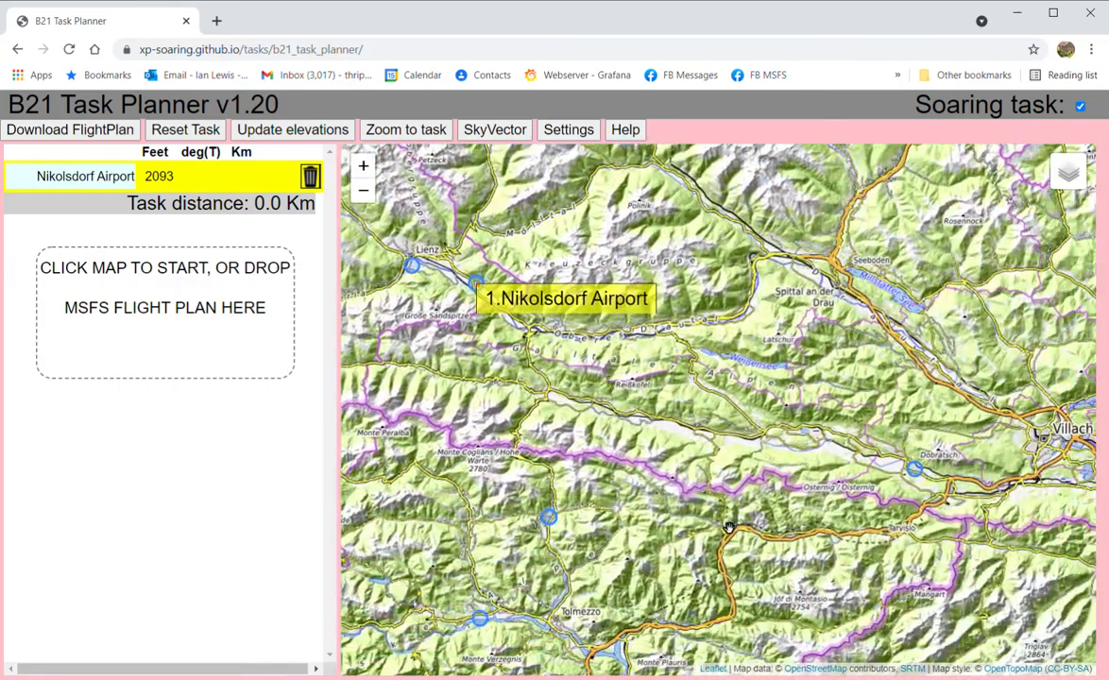
scroll(671, 487, down, 1)
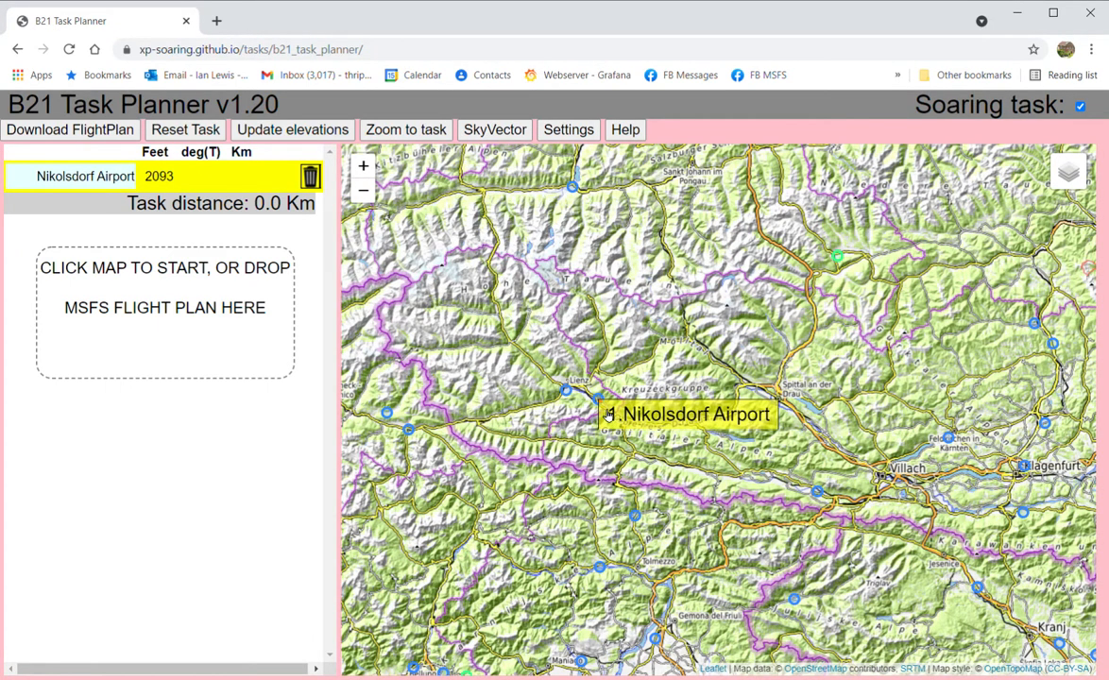
scroll(659, 427, up, 2)
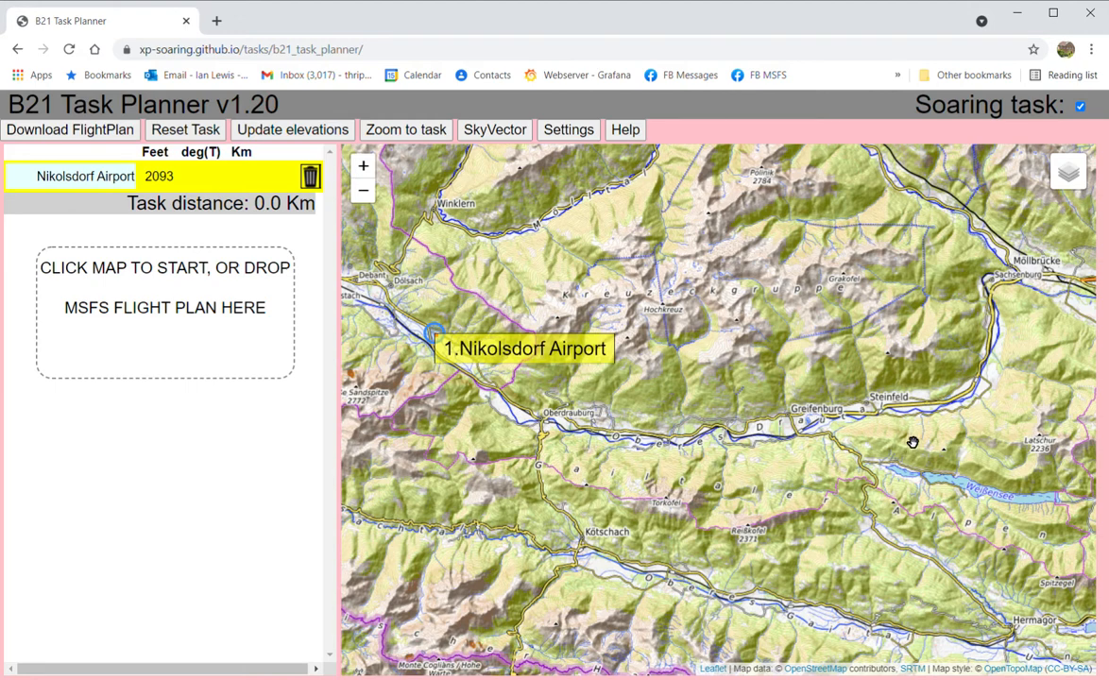
drag(911, 443, 411, 530)
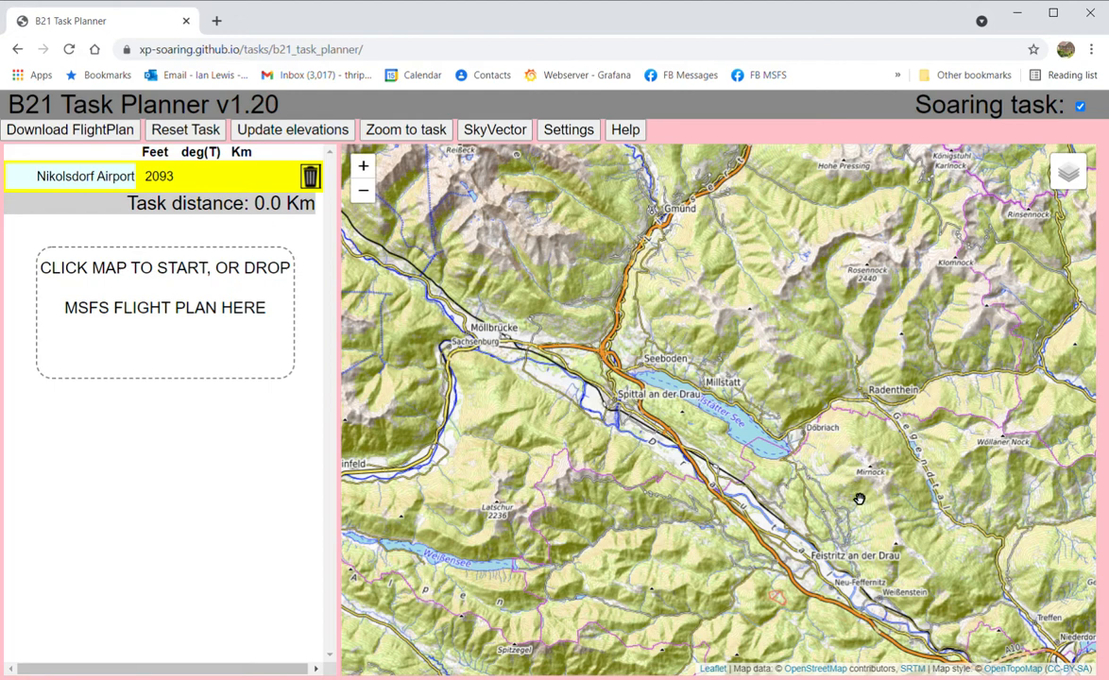
drag(916, 608, 747, 510)
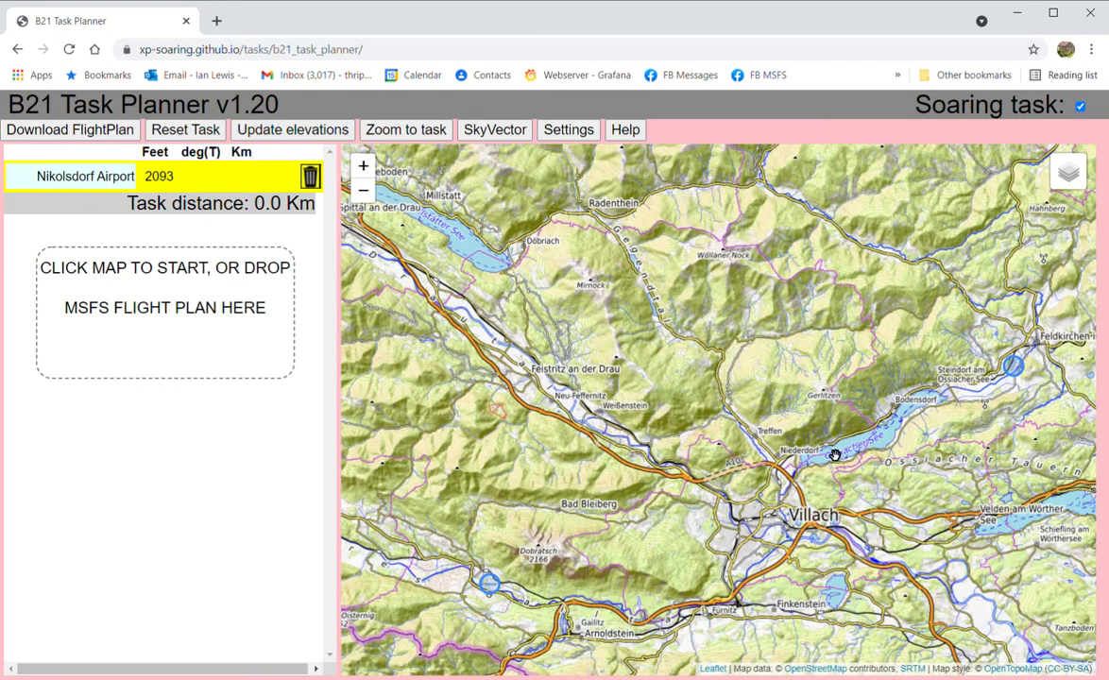
drag(889, 503, 855, 392)
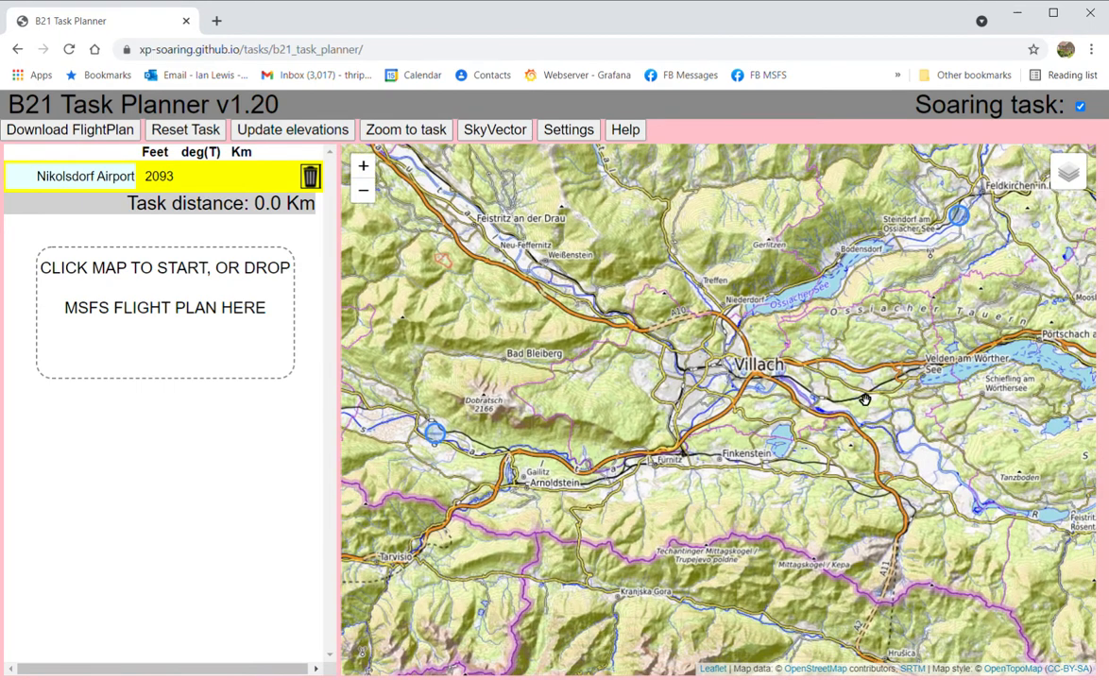
drag(926, 357, 720, 371)
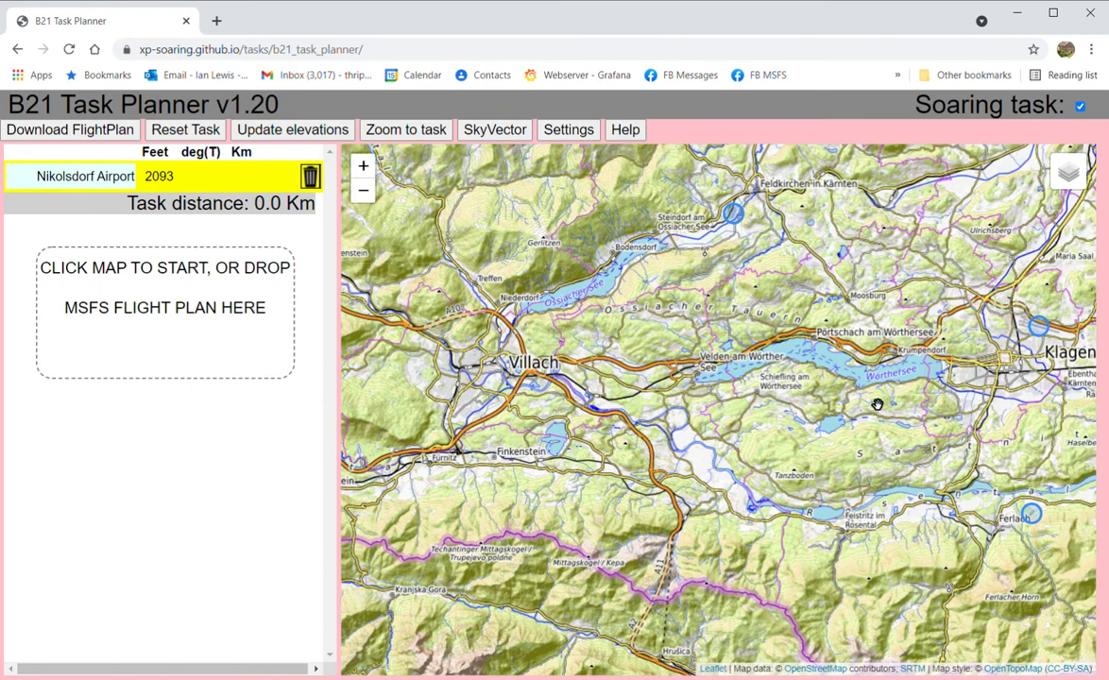
drag(941, 364, 754, 356)
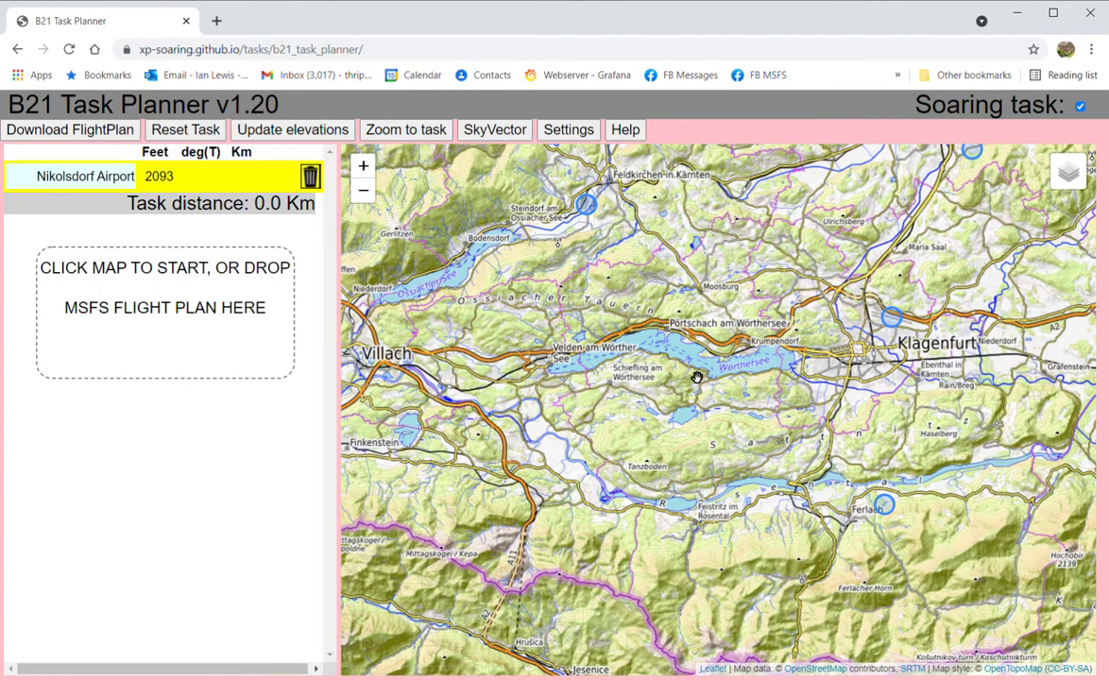
drag(577, 338, 893, 374)
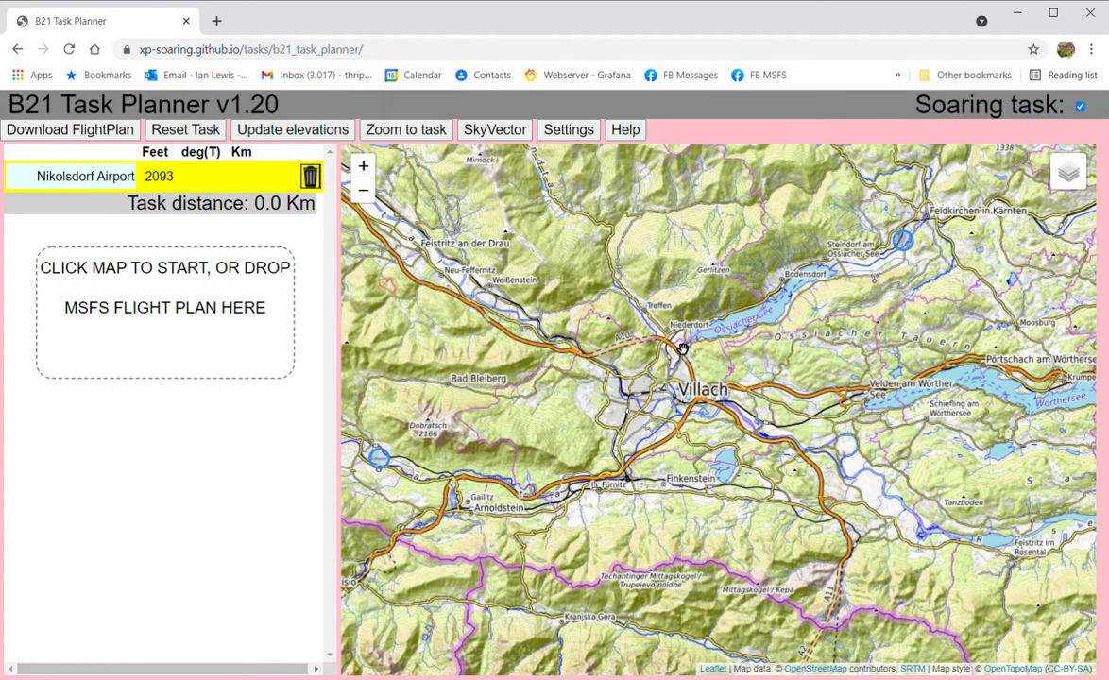
click(905, 245)
Step: Add the Klagenfurt airport (LOWK) as the task's second waypoint and close its details
scroll(536, 373, down, 1)
drag(518, 347, 785, 440)
scroll(614, 480, down, 1)
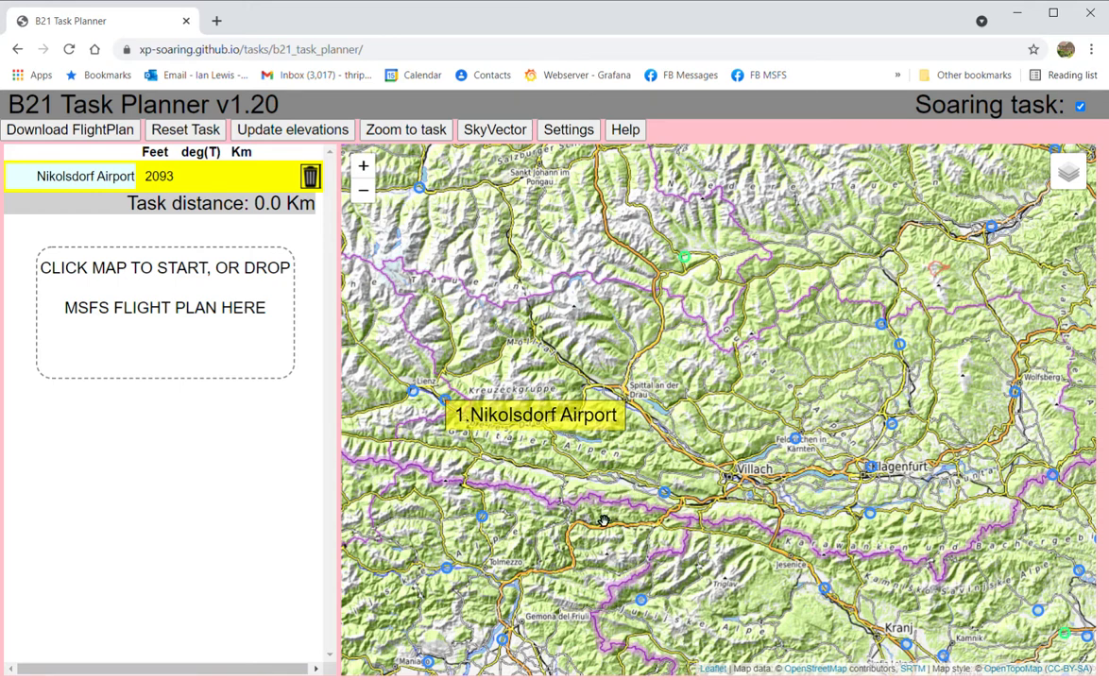
drag(860, 520, 622, 381)
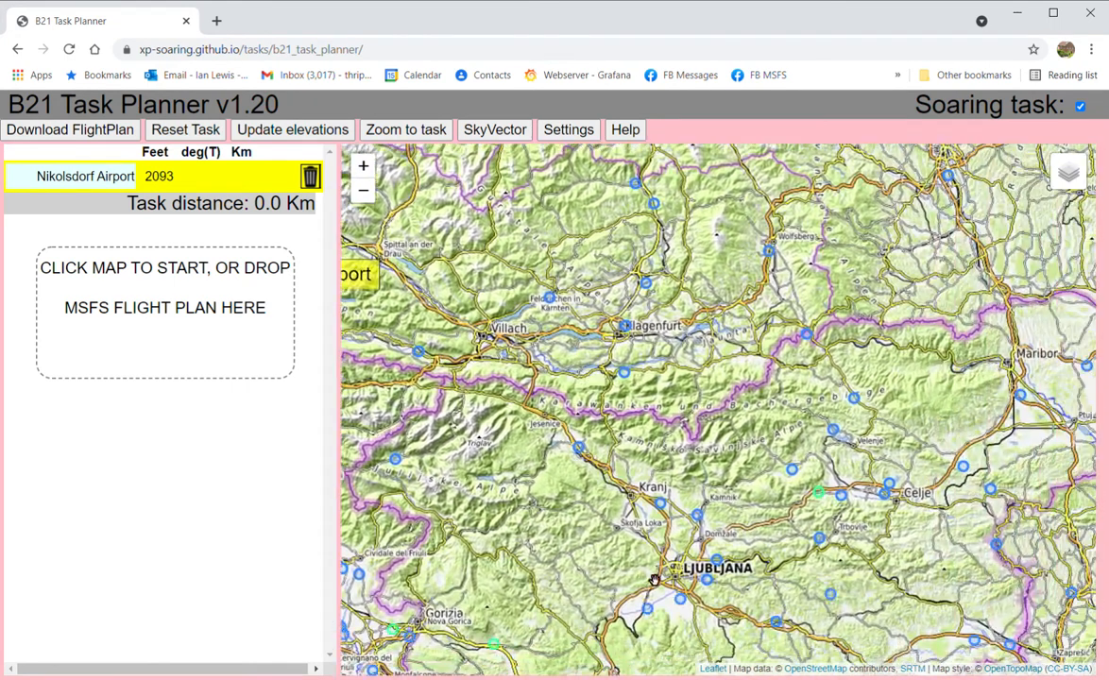
click(626, 327)
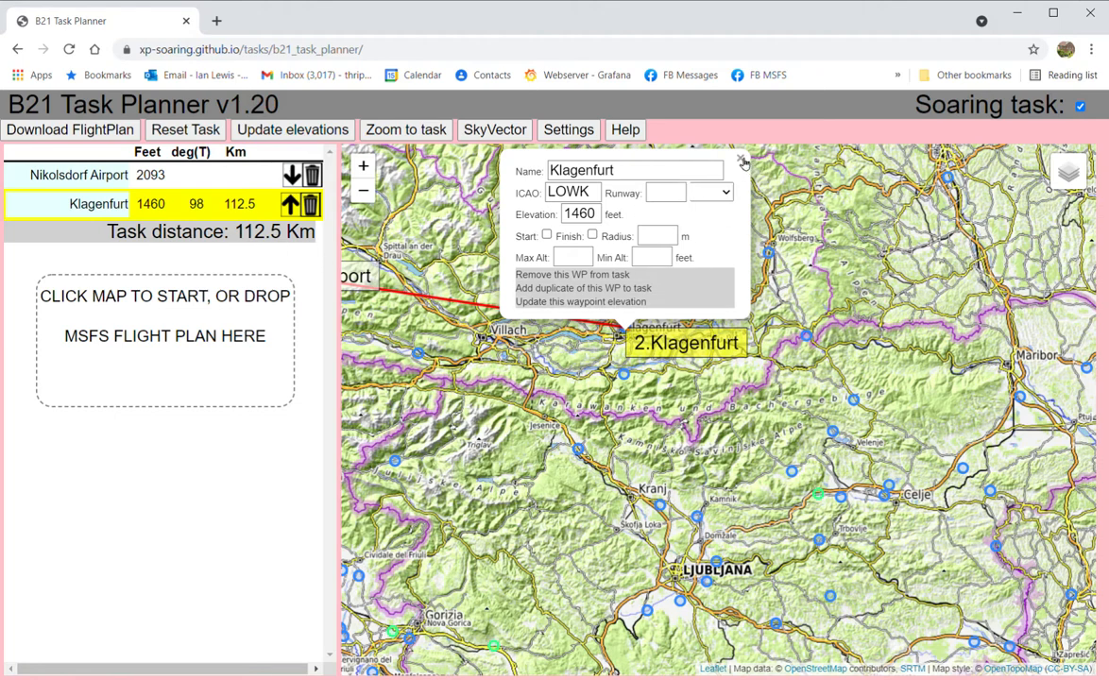
click(744, 163)
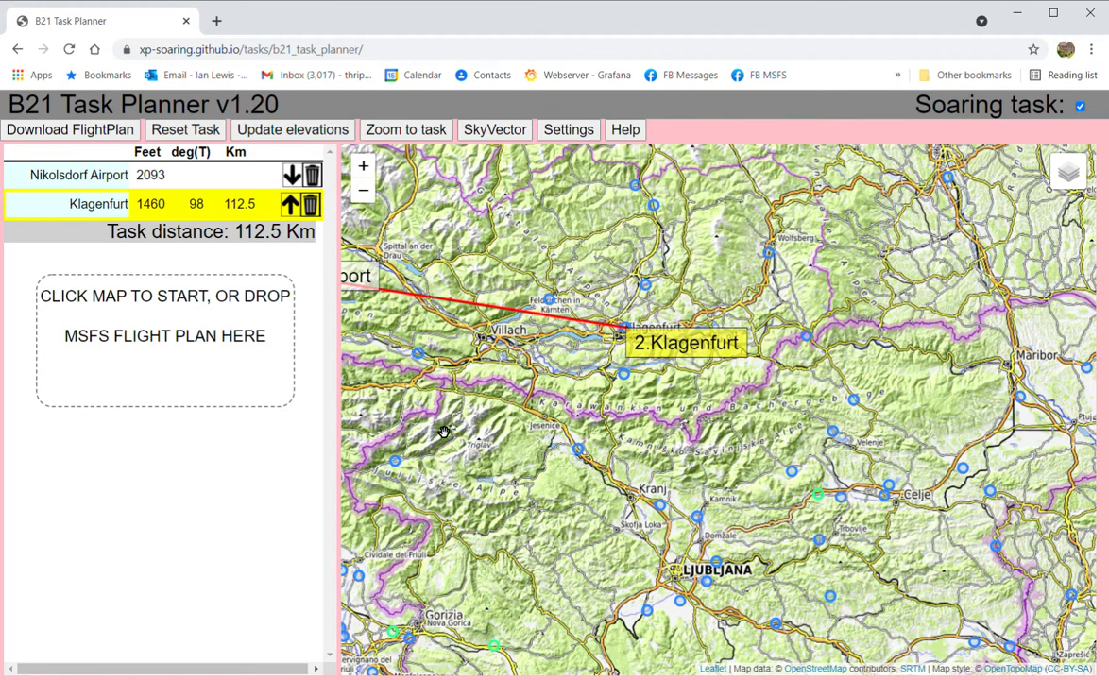
Step: Select the Nikolsdorf Airport waypoint, review its runway, start, finish, radius and altitude fields, and close its details
drag(406, 397, 657, 463)
scroll(510, 378, up, 1)
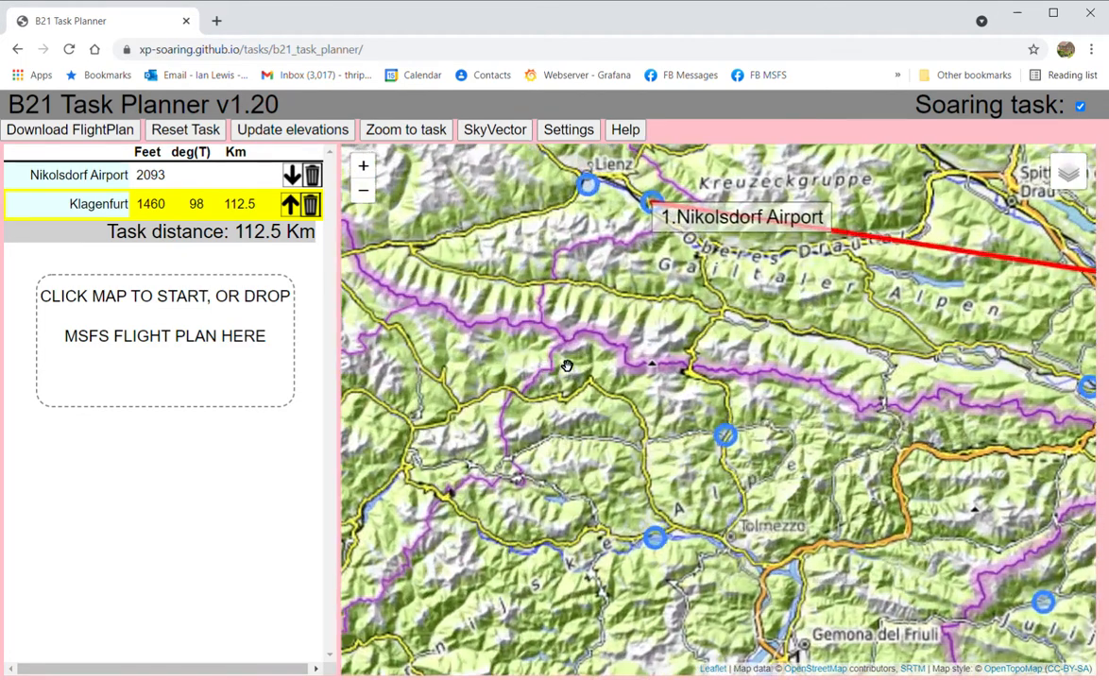
drag(664, 290, 589, 453)
scroll(526, 445, up, 1)
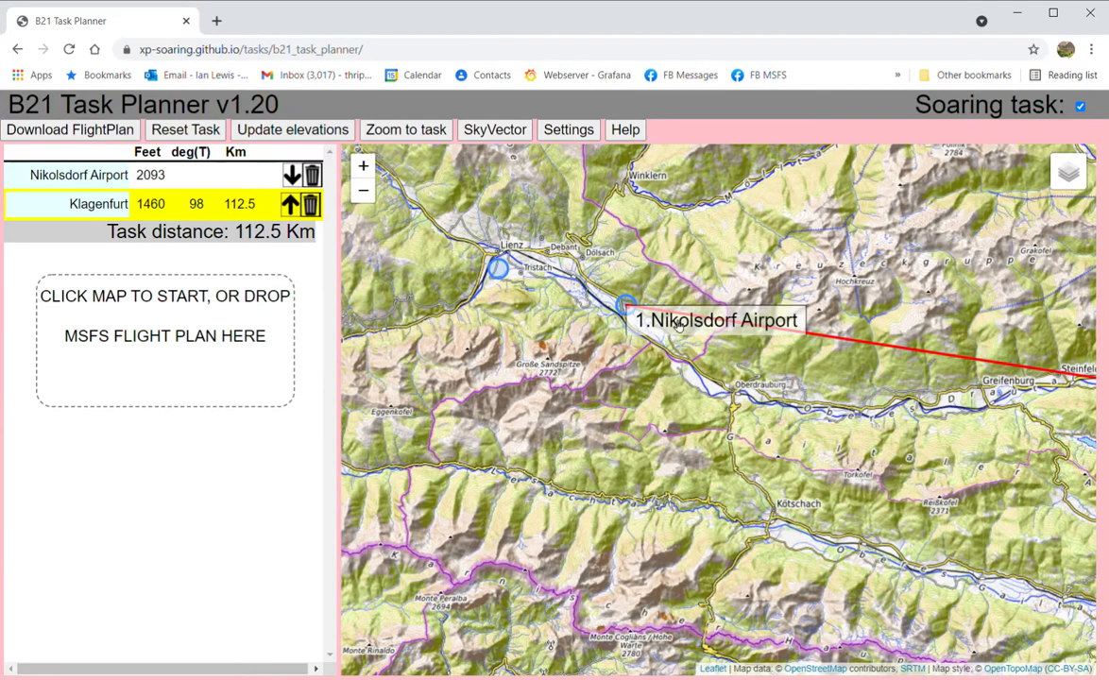
scroll(606, 335, up, 2)
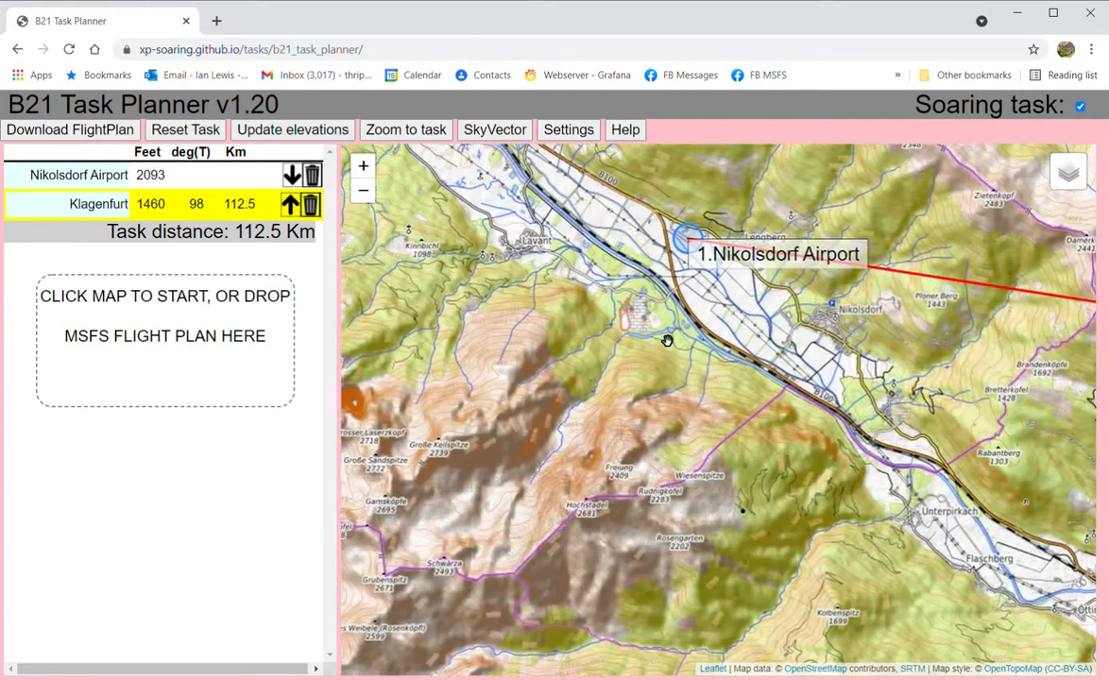
scroll(669, 336, up, 2)
drag(706, 310, 678, 531)
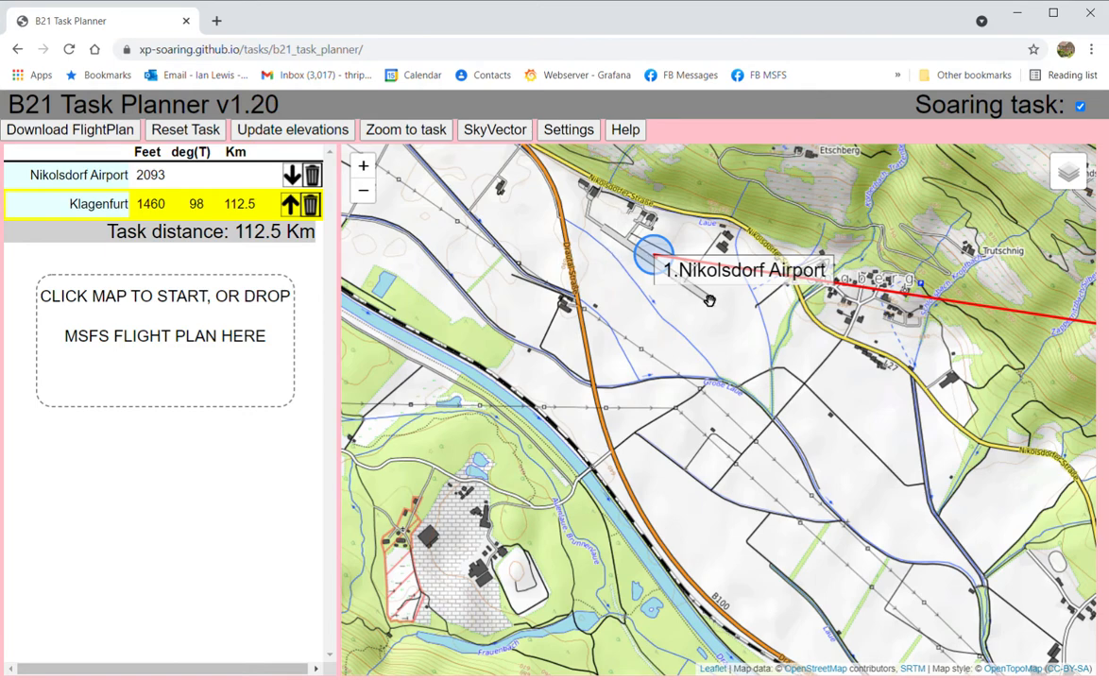
click(756, 279)
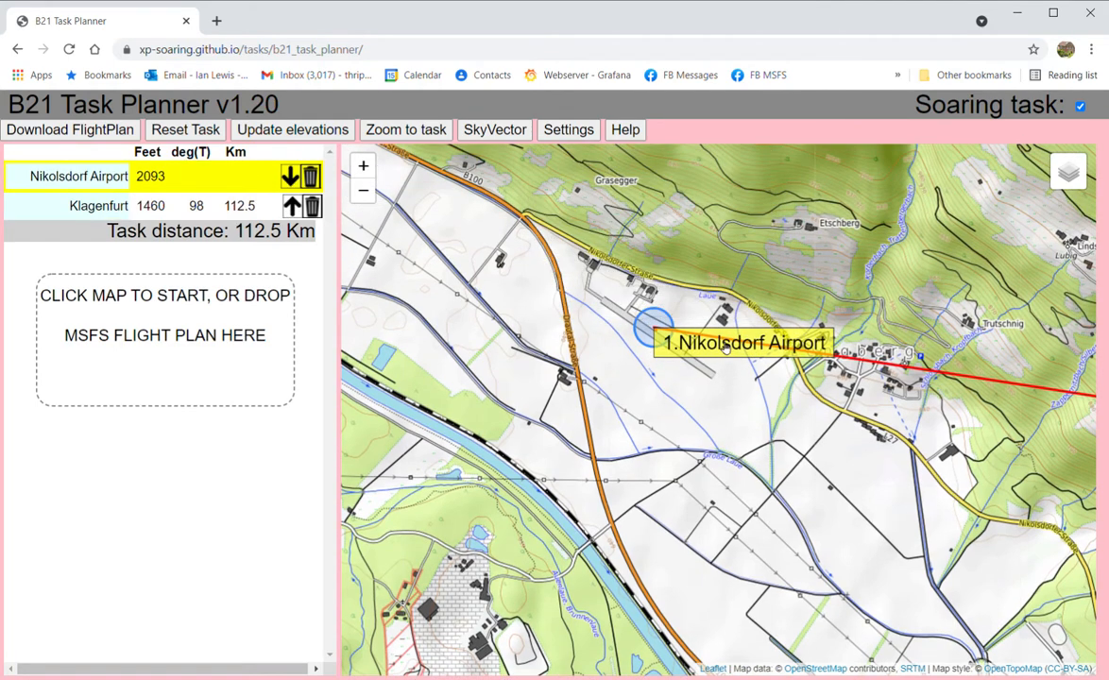
mouse_move(653, 333)
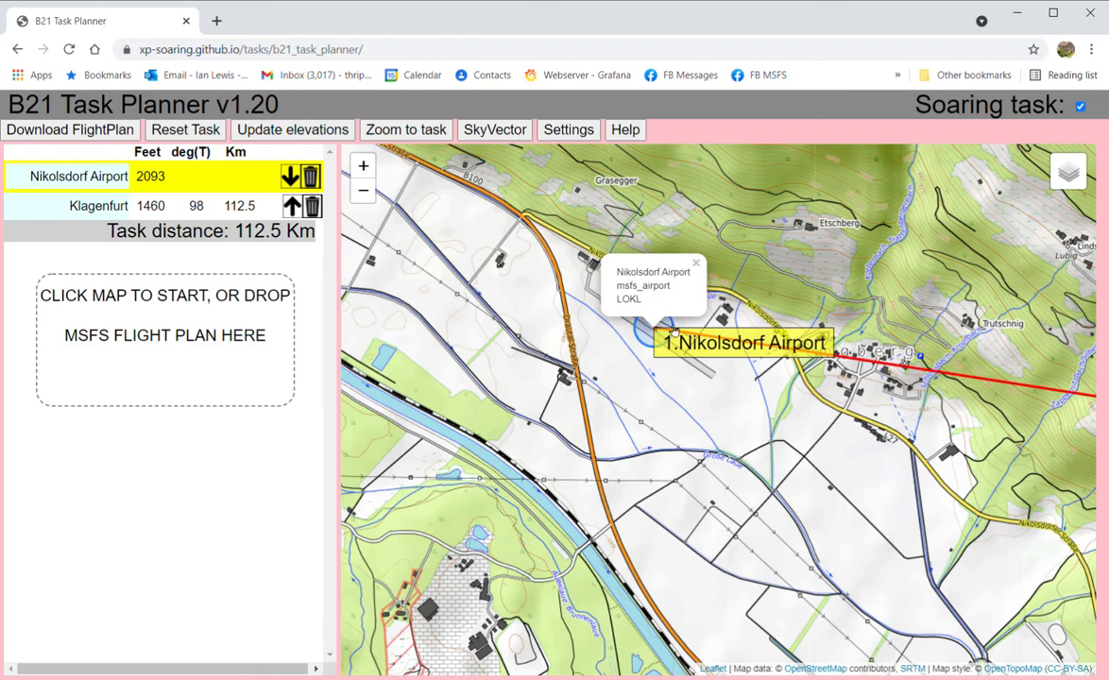
click(667, 326)
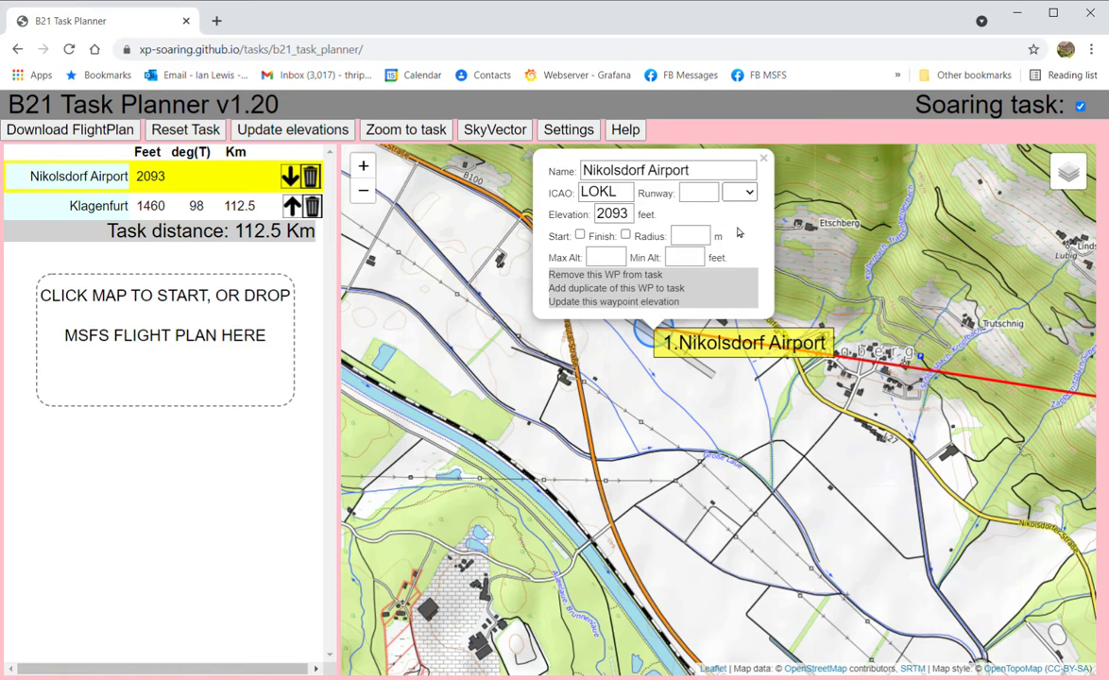
click(738, 232)
click(764, 159)
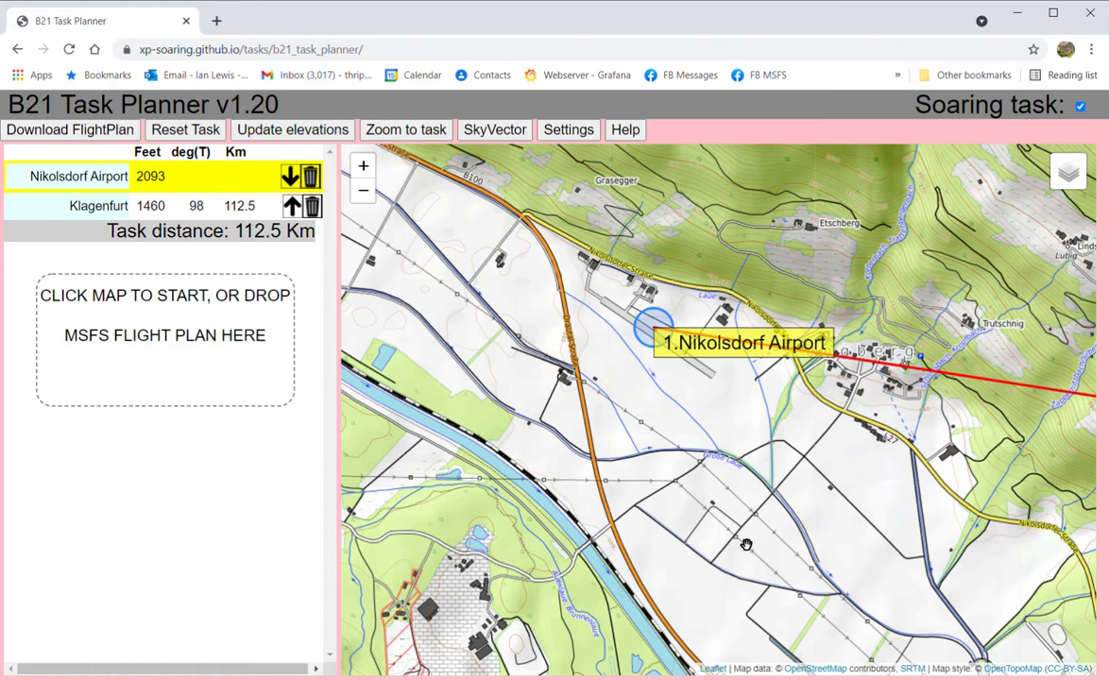
Step: Add a waypoint near Lavant, northwest of Nikolsdorf Airport, as the task's second point and name it Start
scroll(754, 510, down, 1)
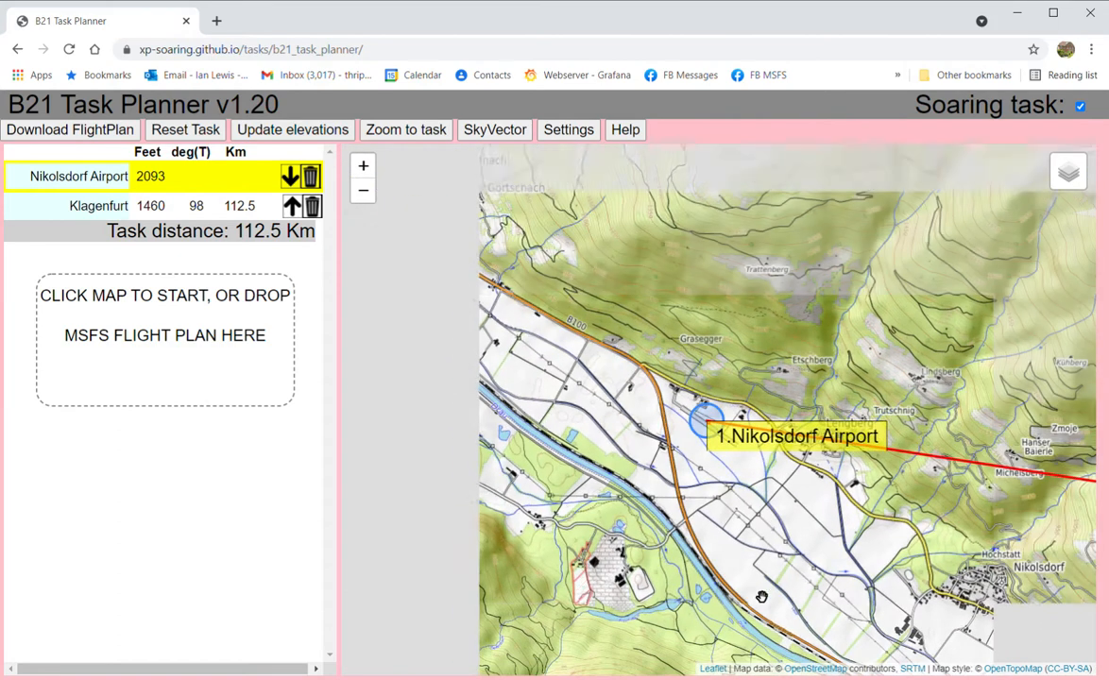
drag(814, 603, 771, 387)
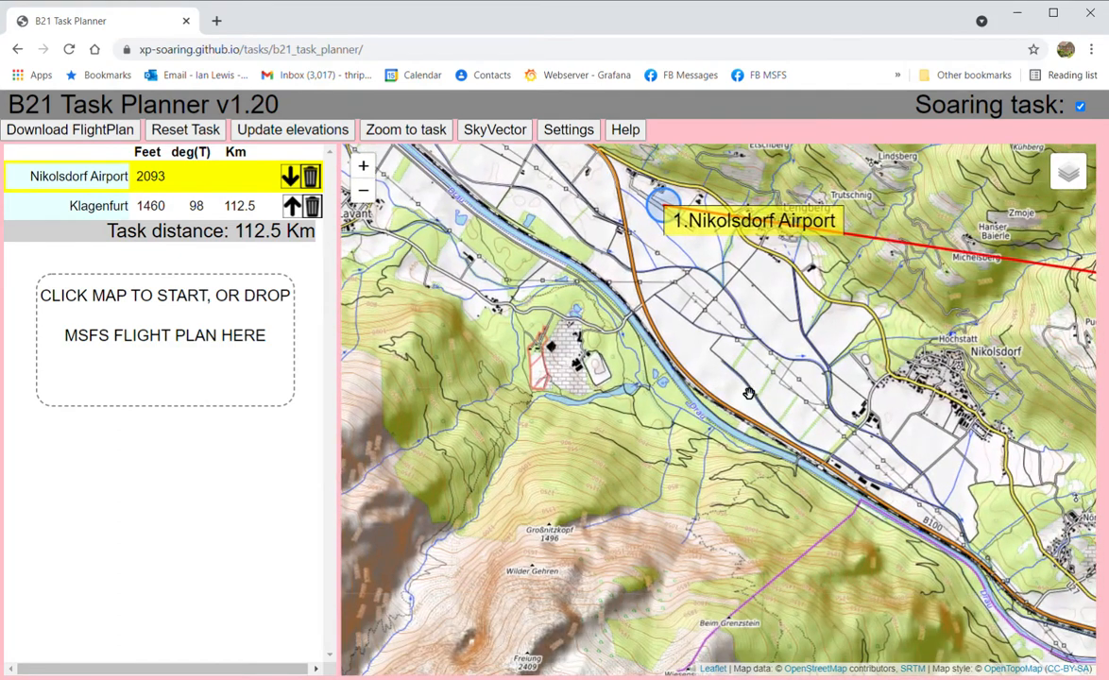
drag(584, 319, 742, 398)
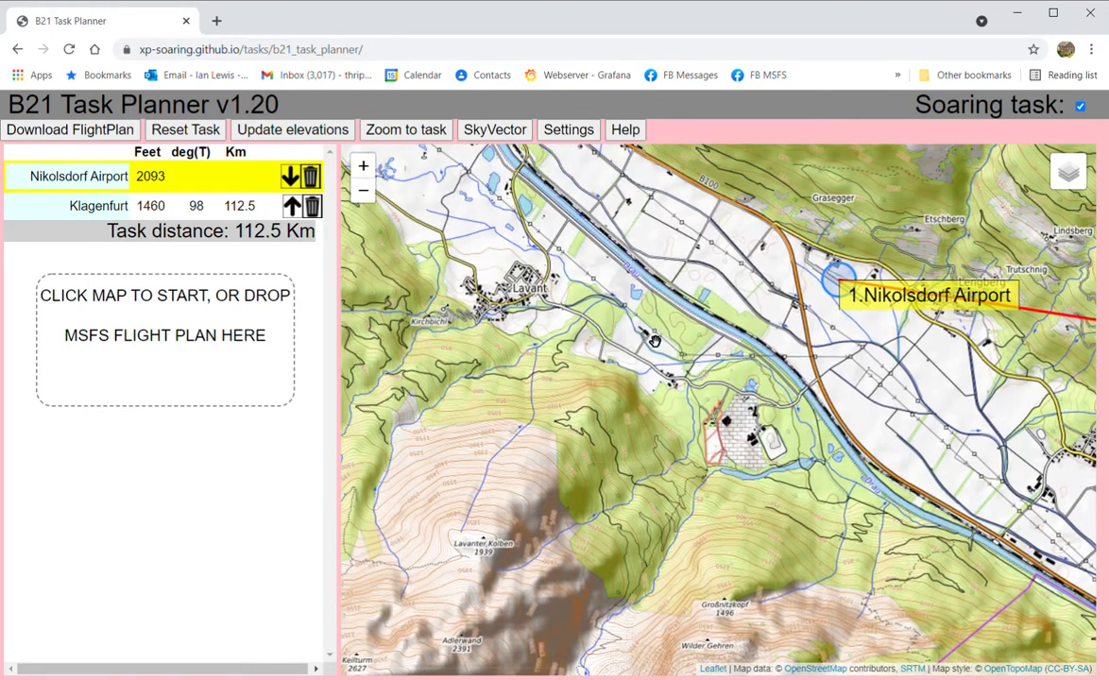
drag(658, 345, 564, 299)
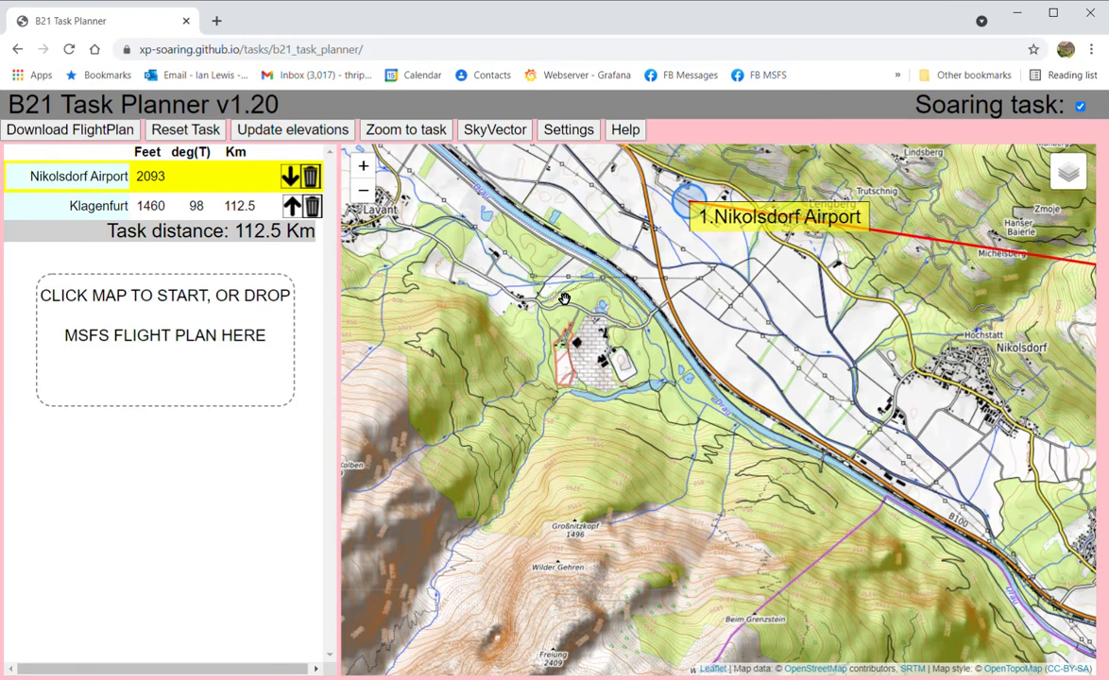
scroll(567, 302, down, 2)
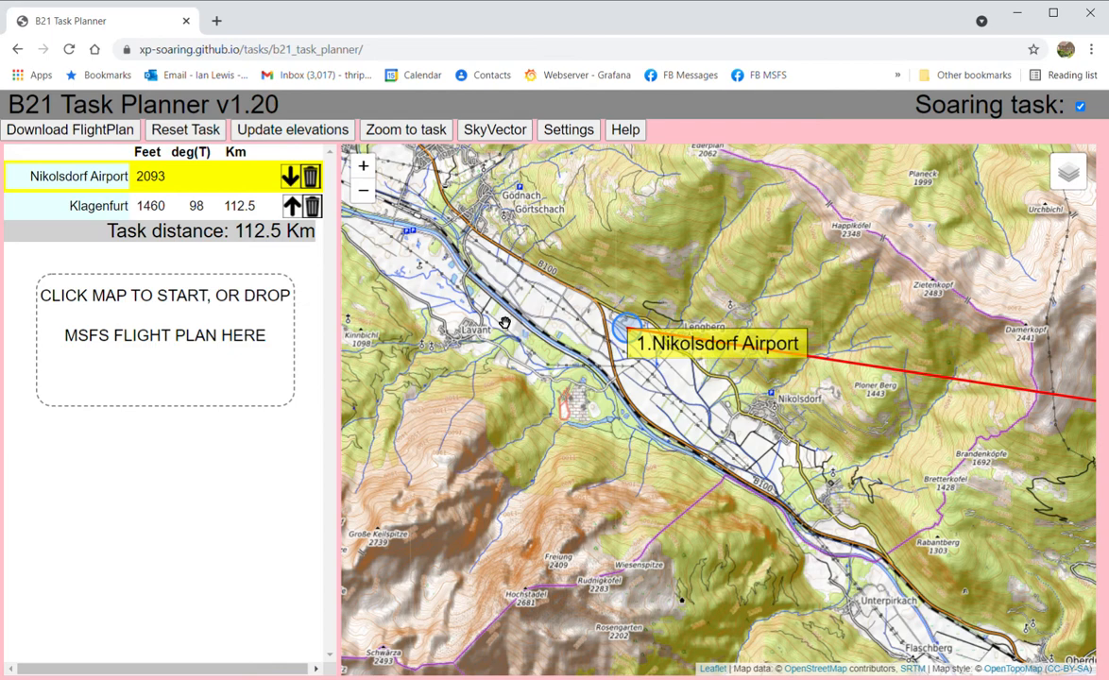
click(484, 291)
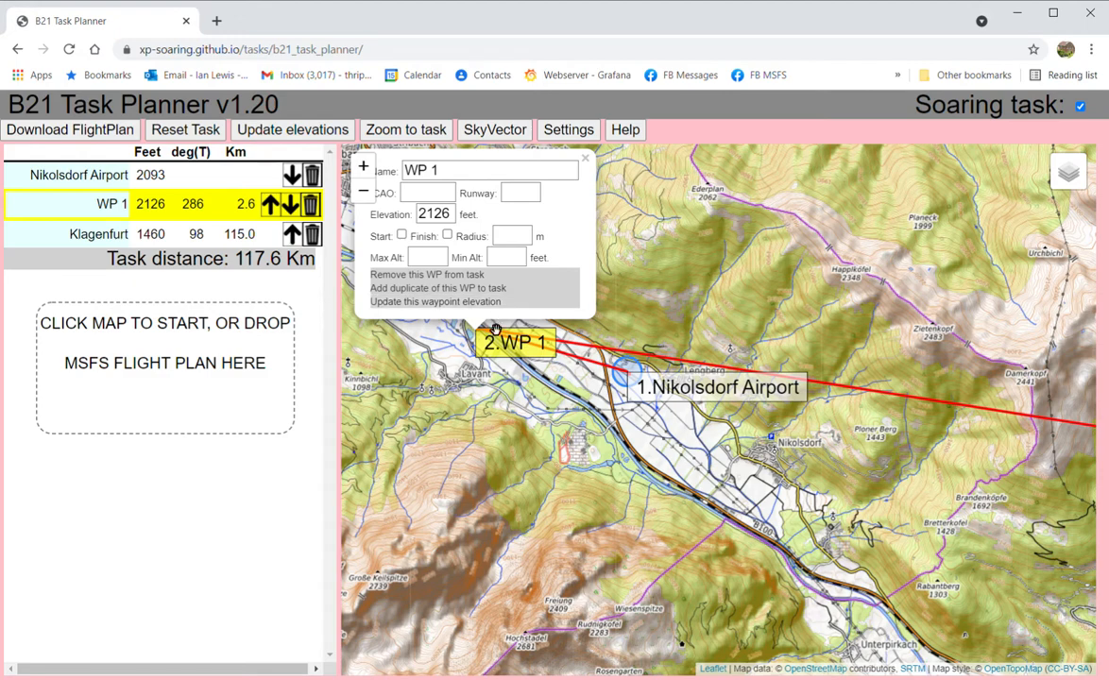
drag(468, 180, 395, 178)
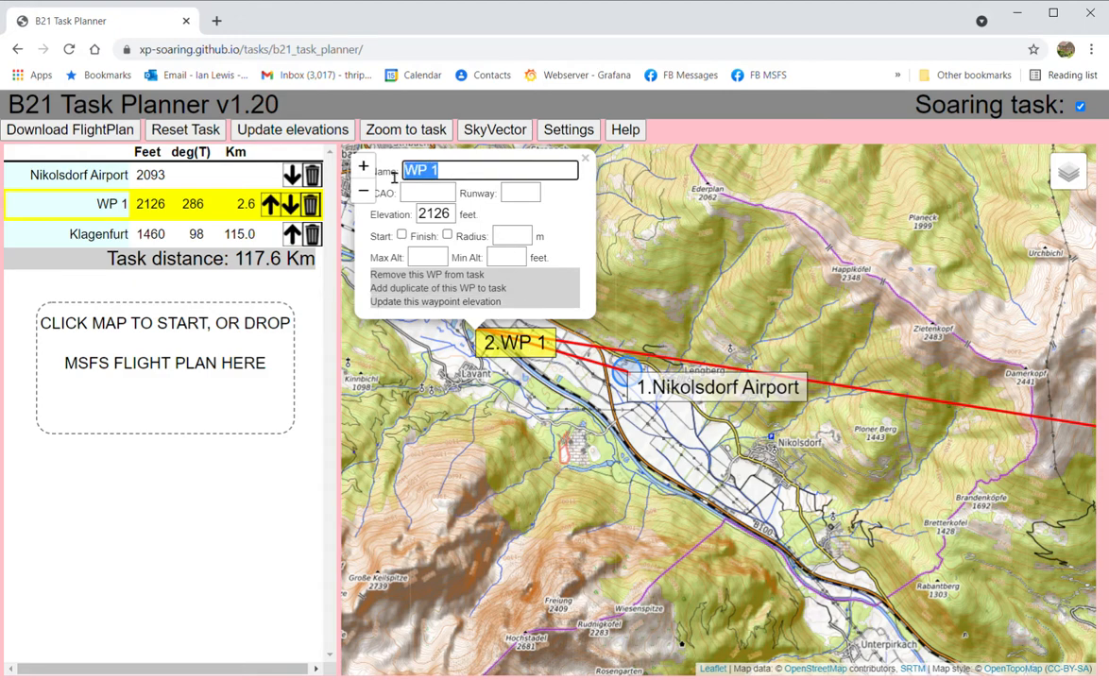
text(Start)
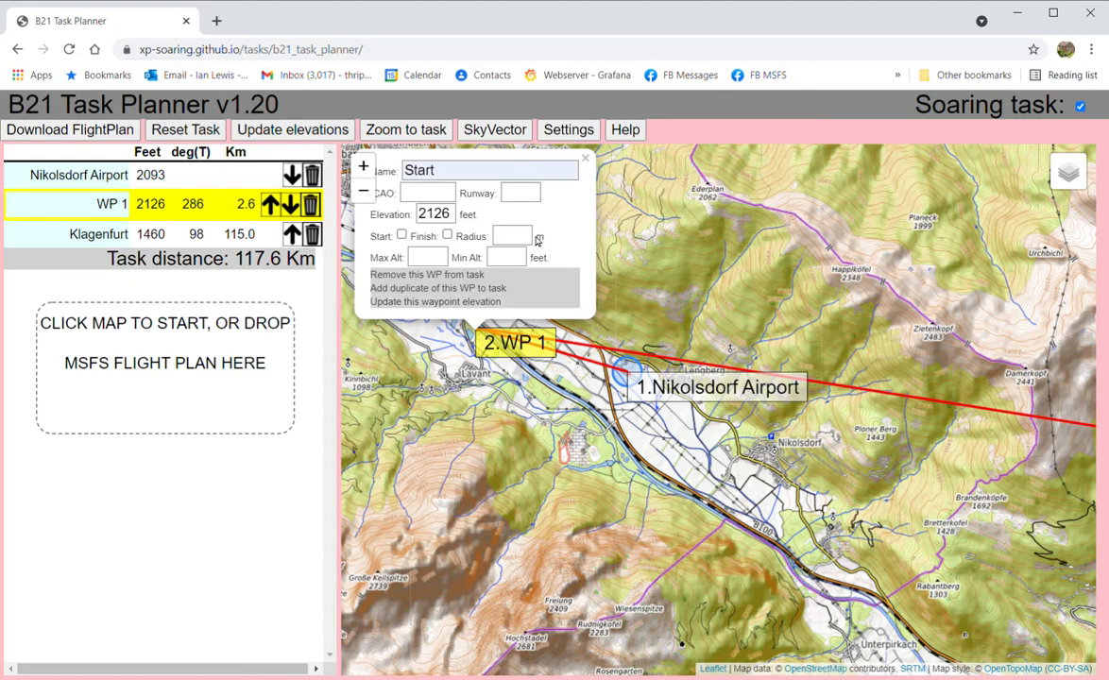
key(Return)
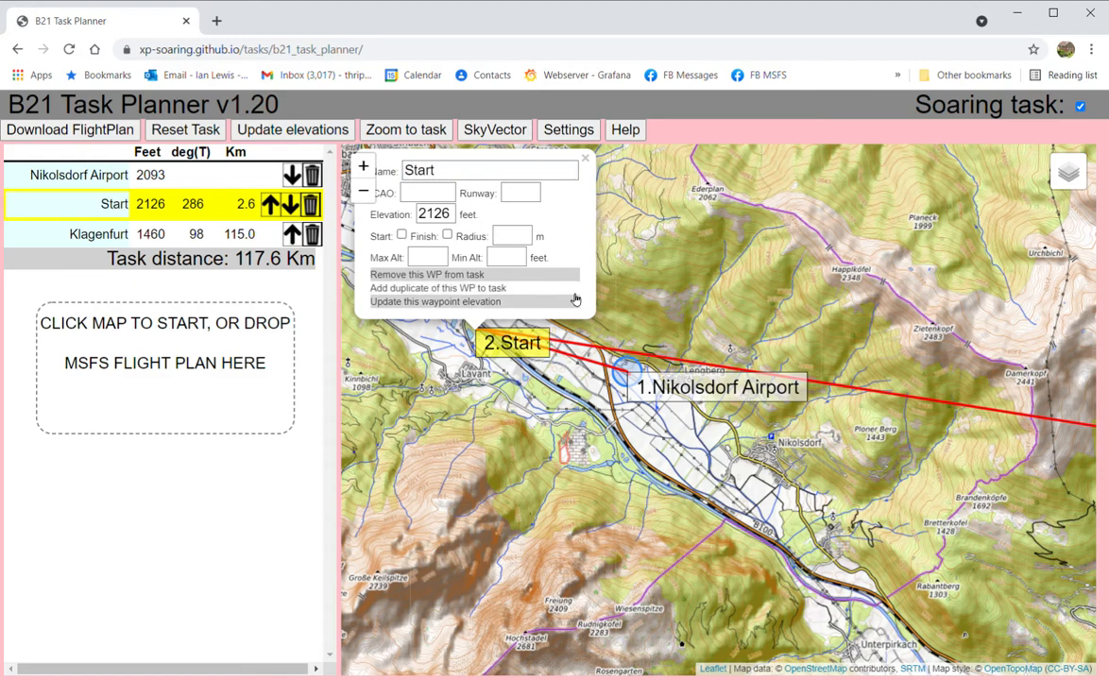
Step: Mark the Start waypoint as the task start with a maximum altitude of 5000 feet and a radius of 1000 m
click(430, 267)
text(5000)
click(401, 235)
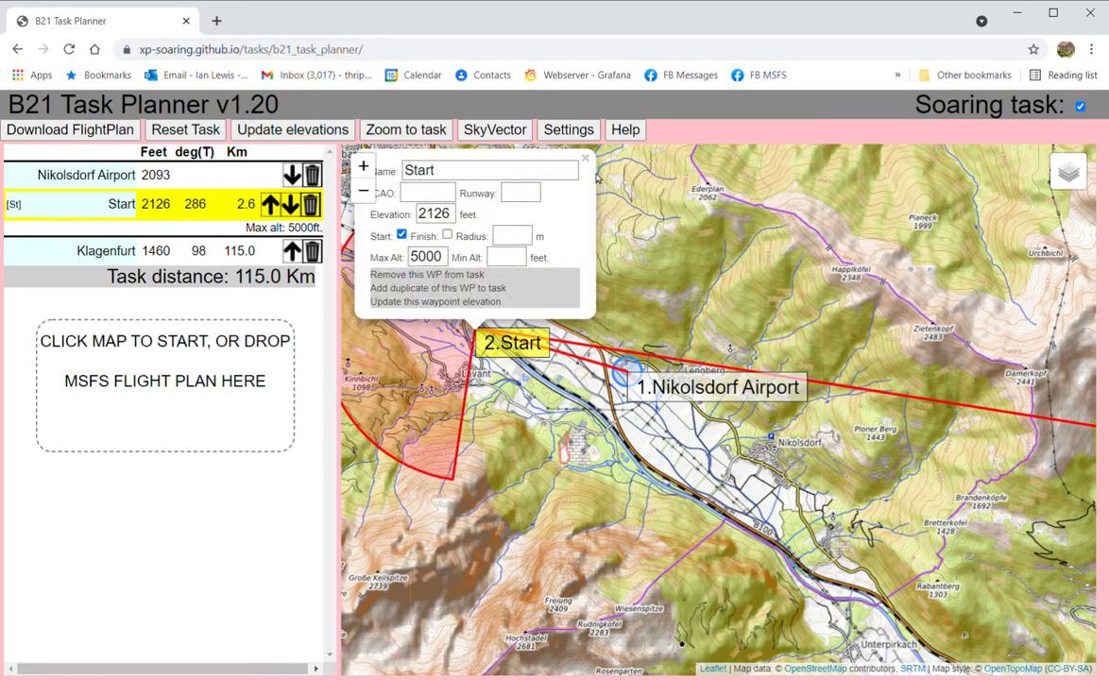
click(514, 240)
text(1000)
click(587, 161)
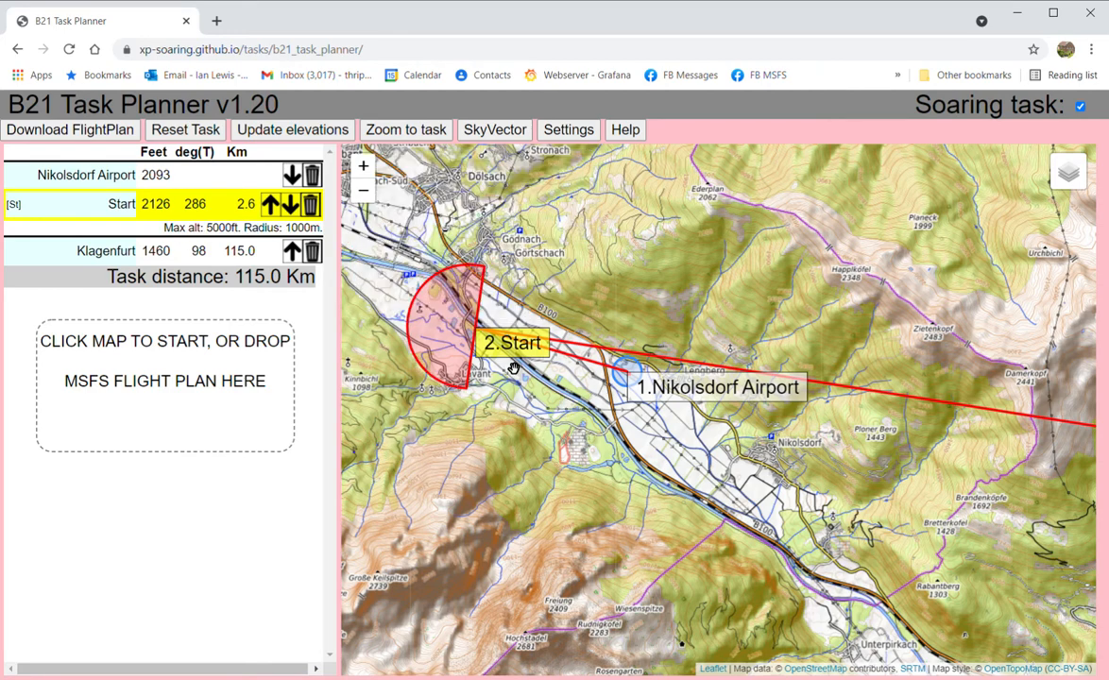
Step: Move the Start waypoint slightly north and close its details
drag(521, 367, 521, 333)
click(522, 334)
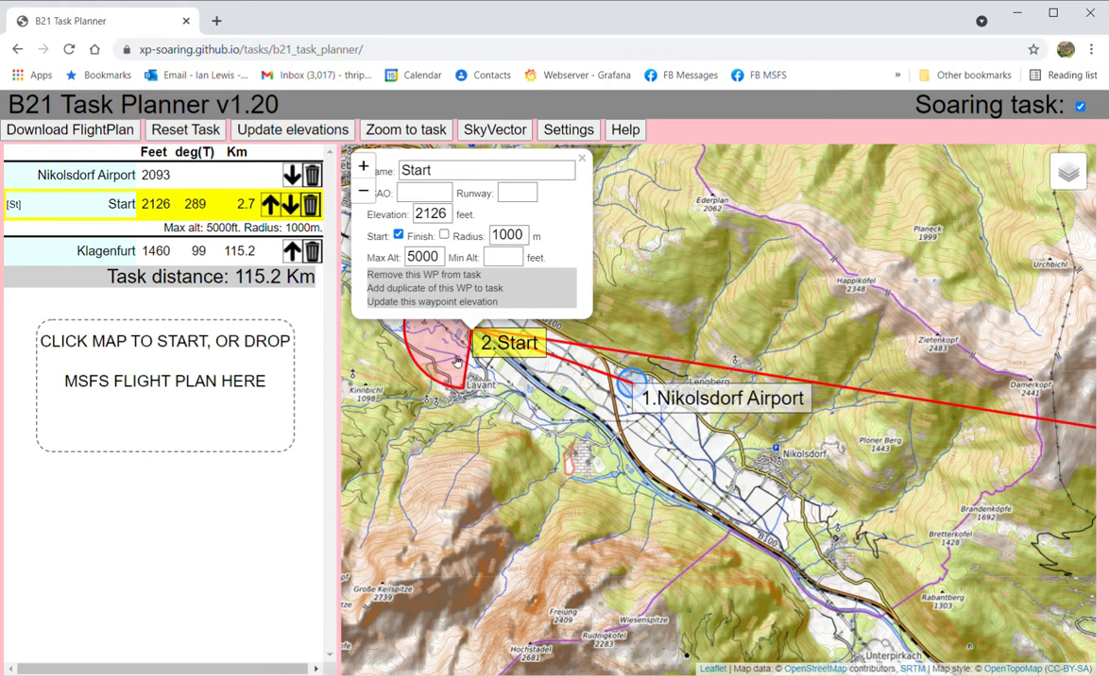
click(579, 377)
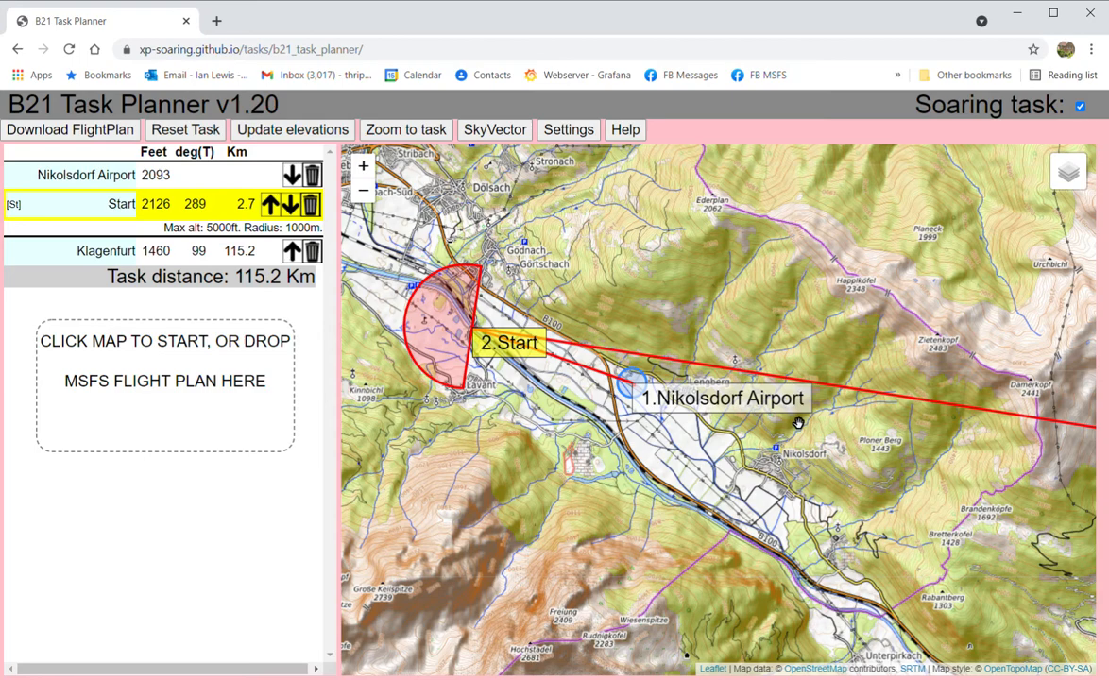
Step: Add a waypoint at the northwestern end of the Millstätter See, between Start and Klagenfurt, and name it Seeboden
scroll(818, 544, down, 1)
drag(855, 628, 550, 431)
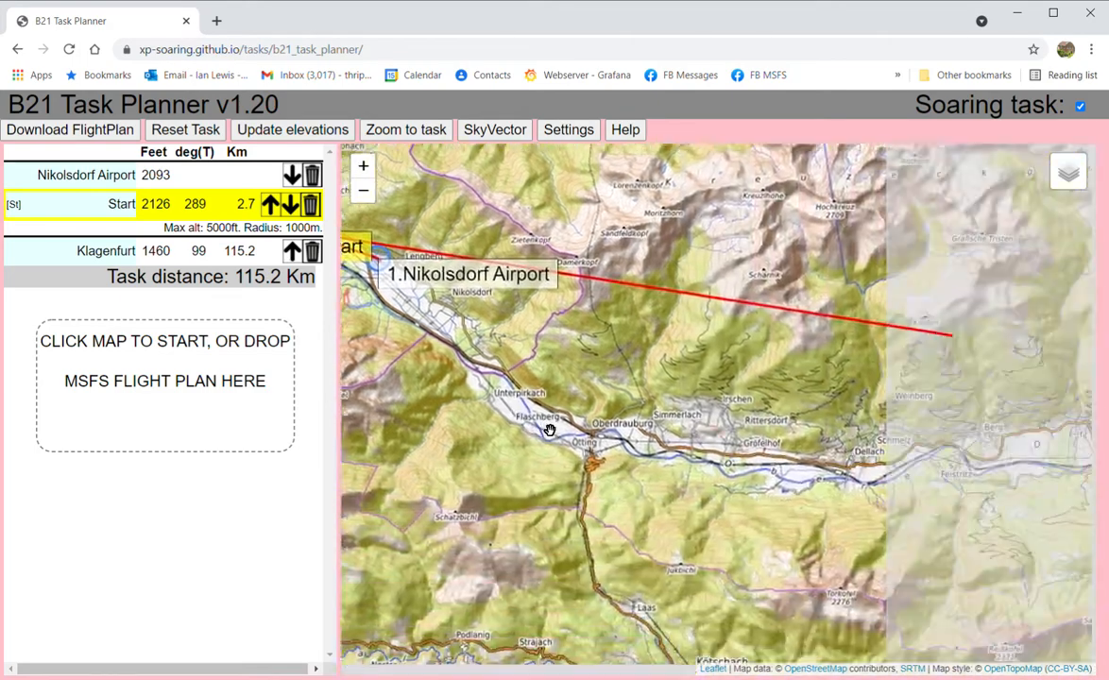
scroll(605, 482, down, 1)
scroll(678, 529, down, 1)
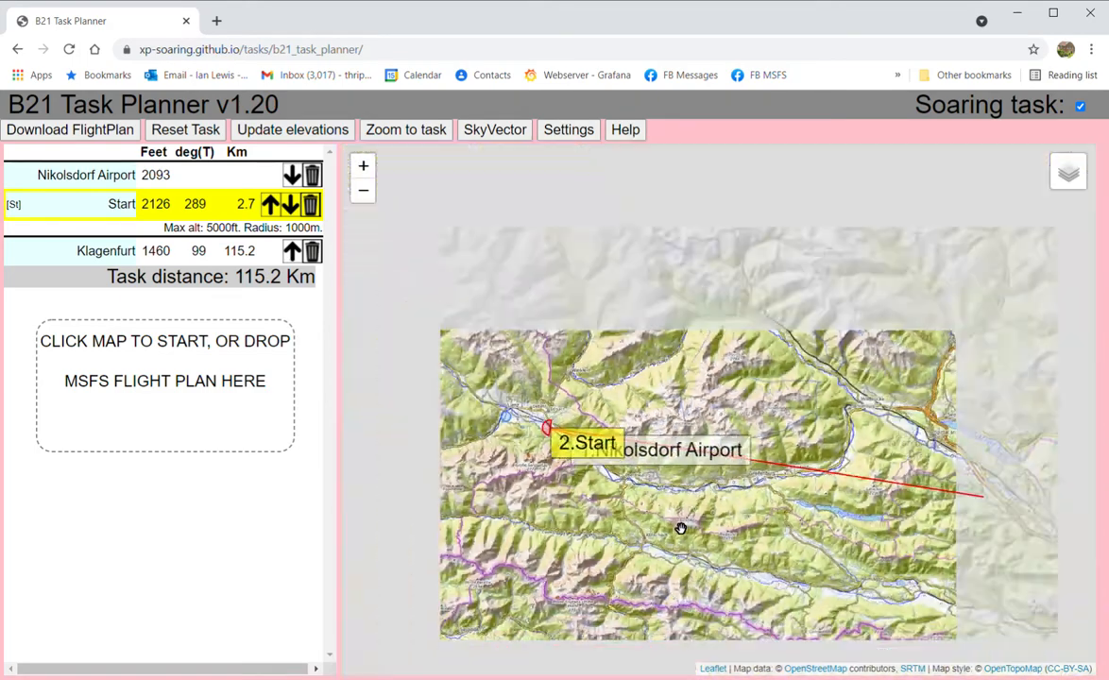
drag(857, 604, 741, 562)
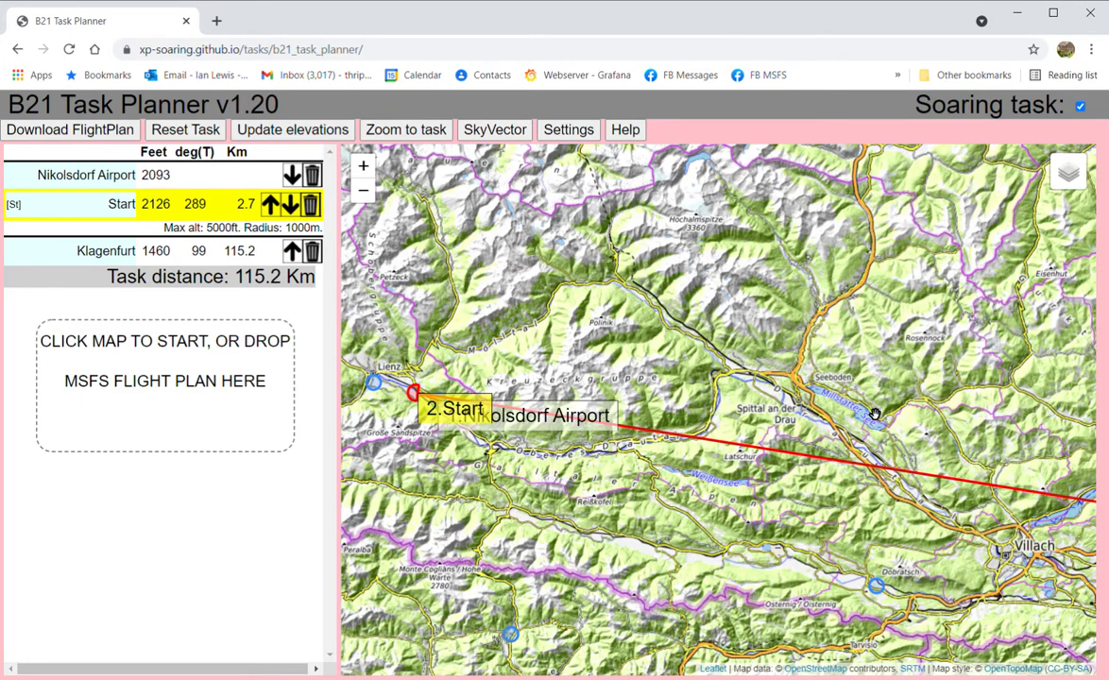
scroll(836, 419, up, 4)
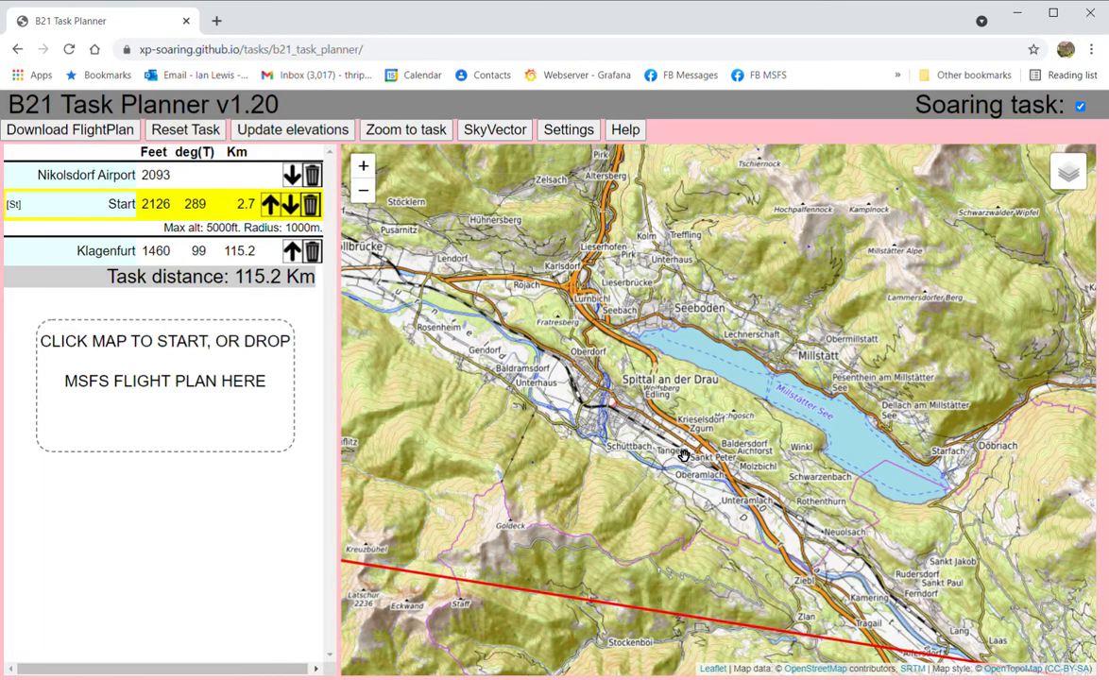
click(669, 340)
drag(658, 179, 588, 176)
text(Seeboden)
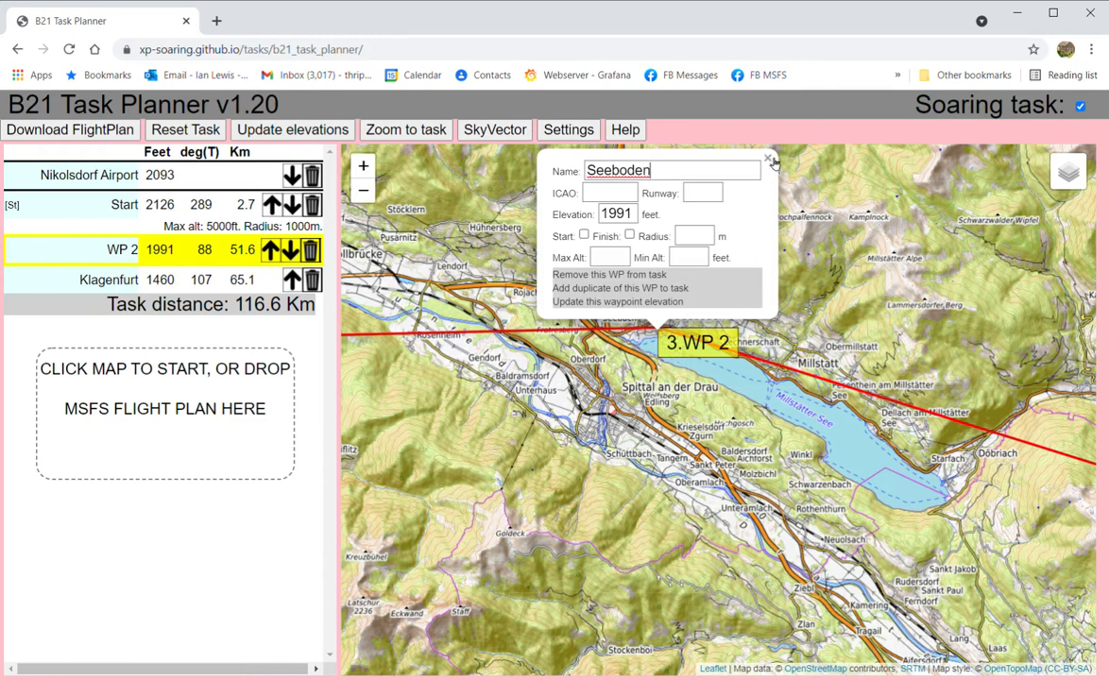
click(708, 150)
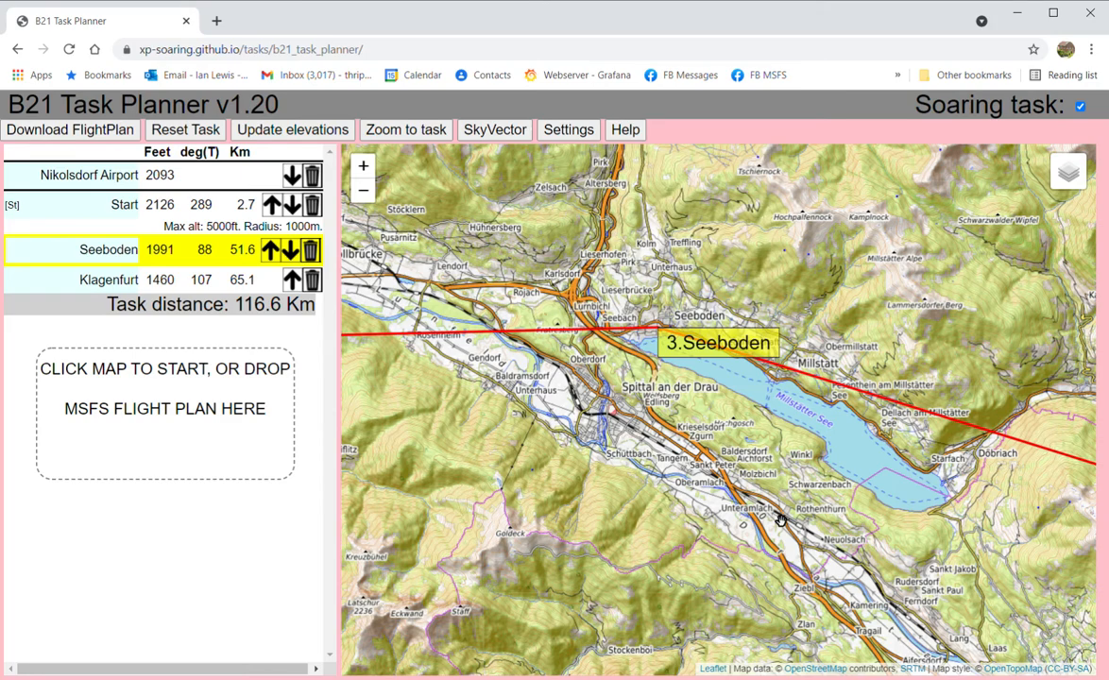
Step: Add a waypoint on the A10 motorway northwest of Villach, between Seeboden and Klagenfurt, and nudge it slightly west
drag(798, 511, 540, 455)
scroll(549, 454, down, 1)
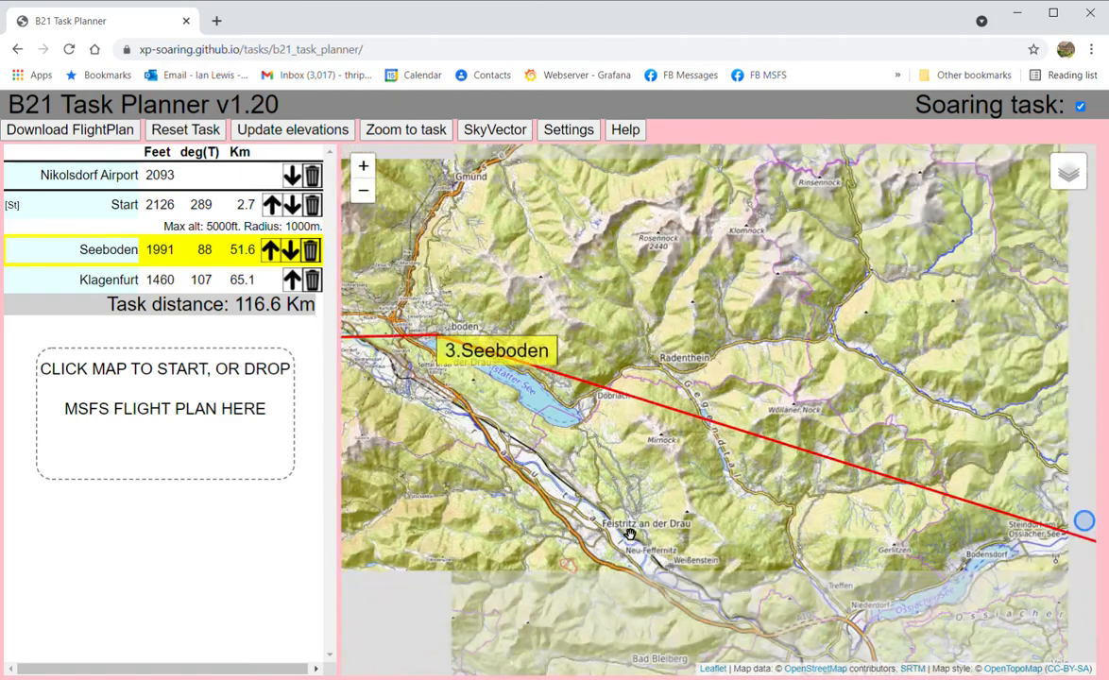
drag(698, 593, 595, 427)
drag(652, 513, 566, 416)
scroll(701, 391, down, 1)
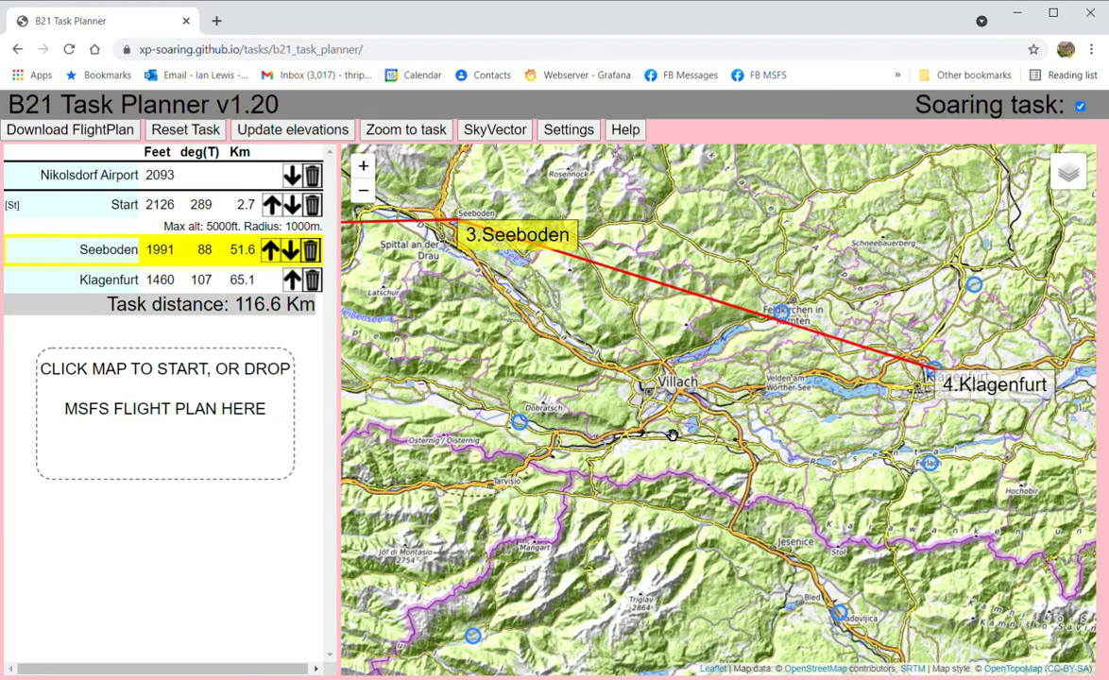
scroll(577, 378, up, 3)
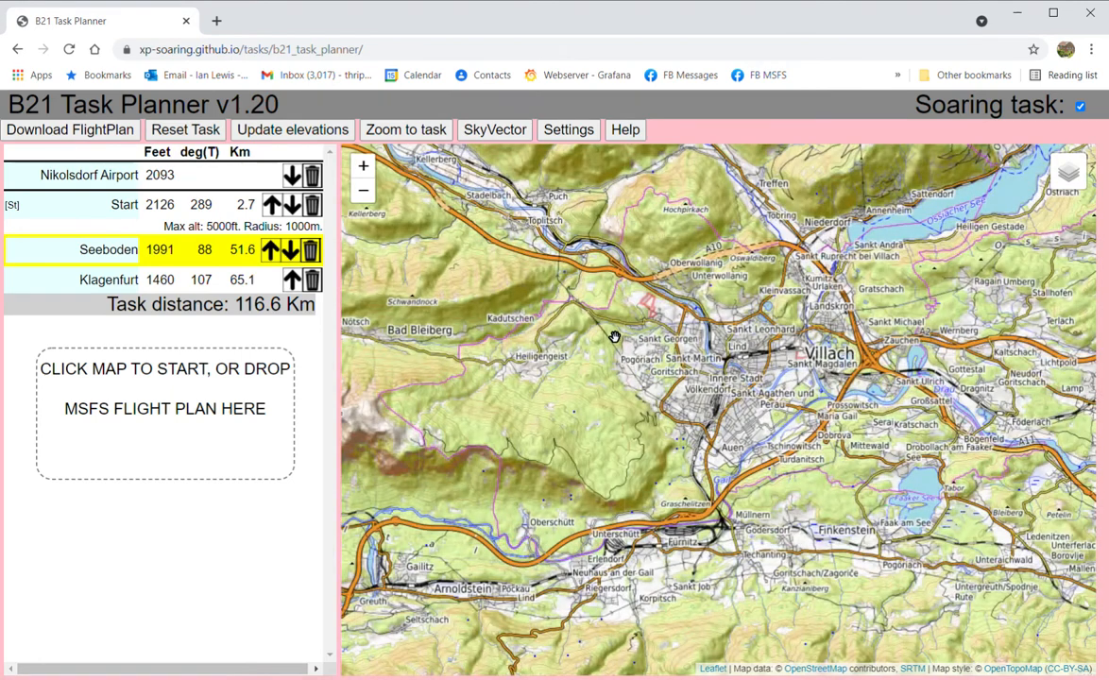
click(656, 290)
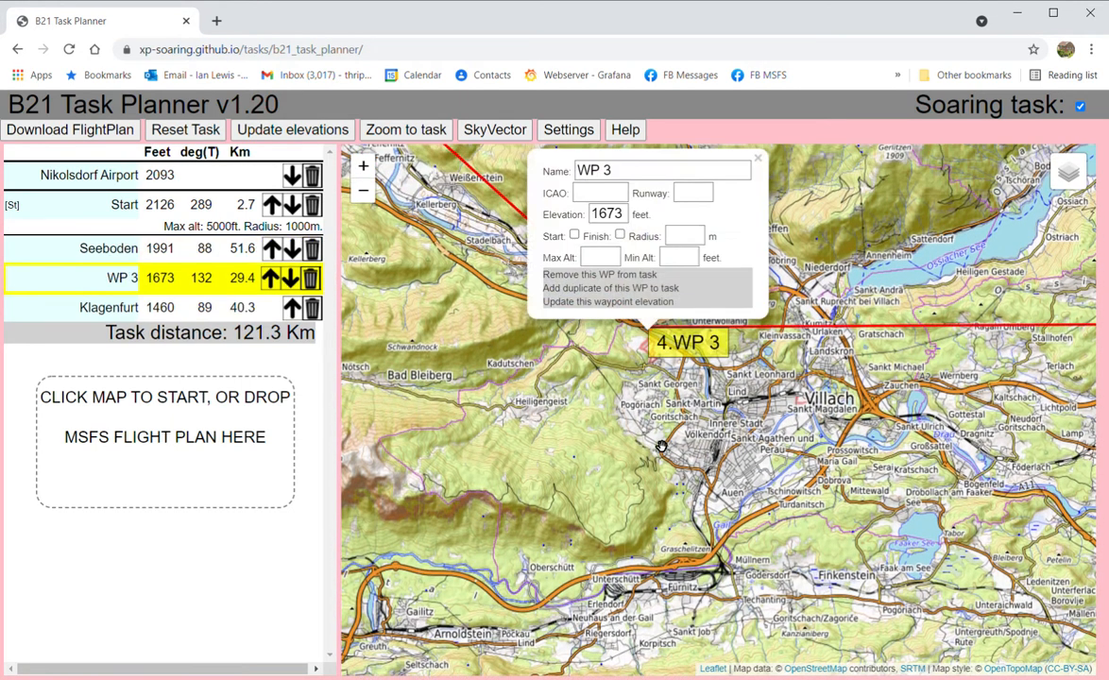
drag(696, 350, 688, 350)
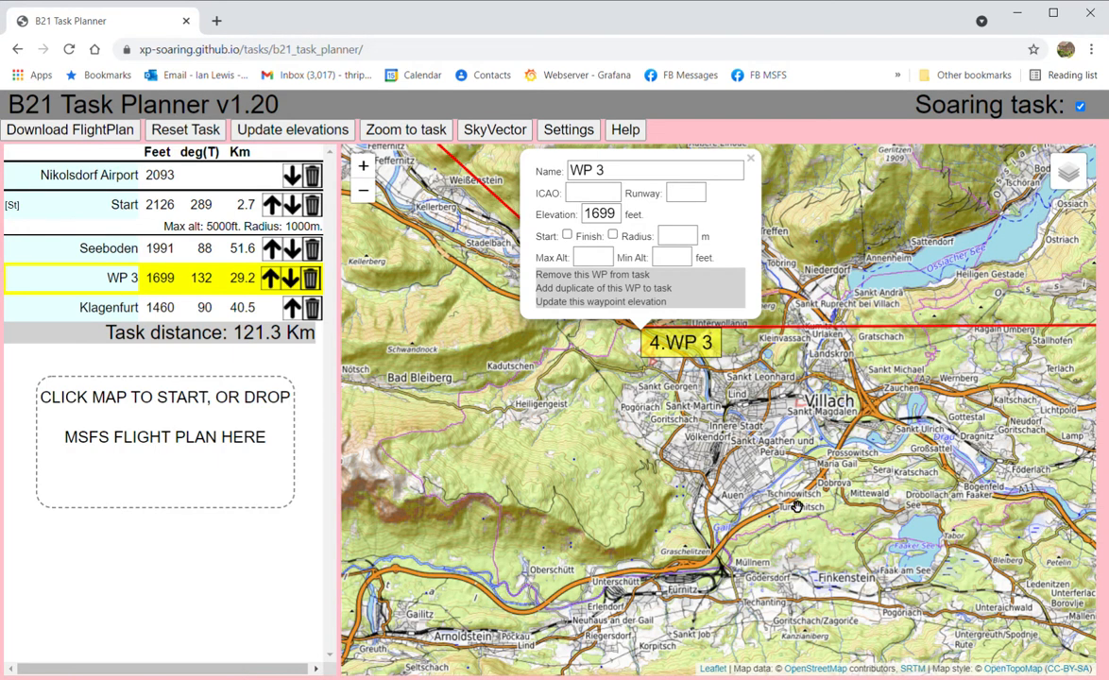
Step: Rename the waypoint northwest of Villach as A10/Drau Bridge and close its details
drag(588, 435, 793, 500)
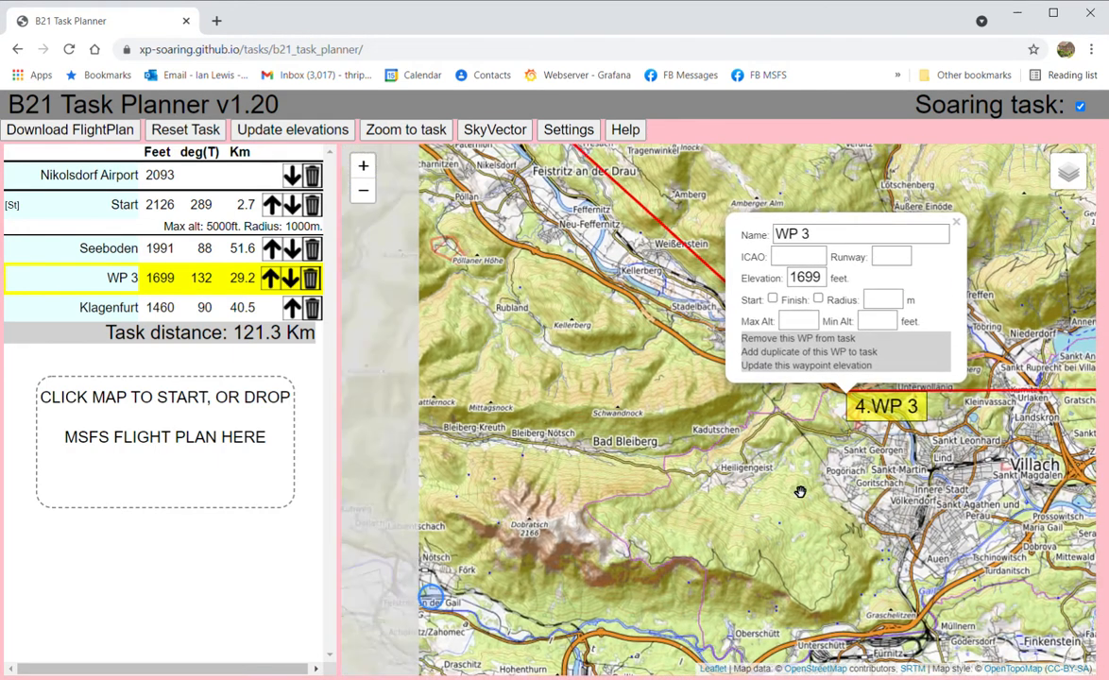
click(957, 224)
scroll(576, 325, up, 1)
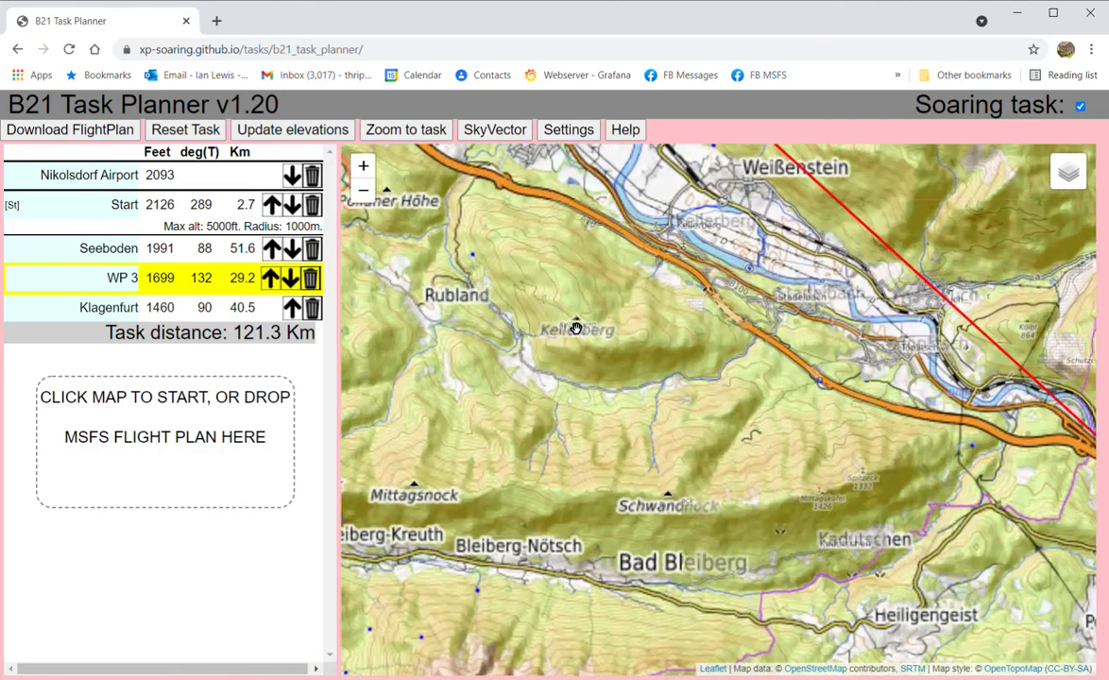
drag(576, 328, 921, 610)
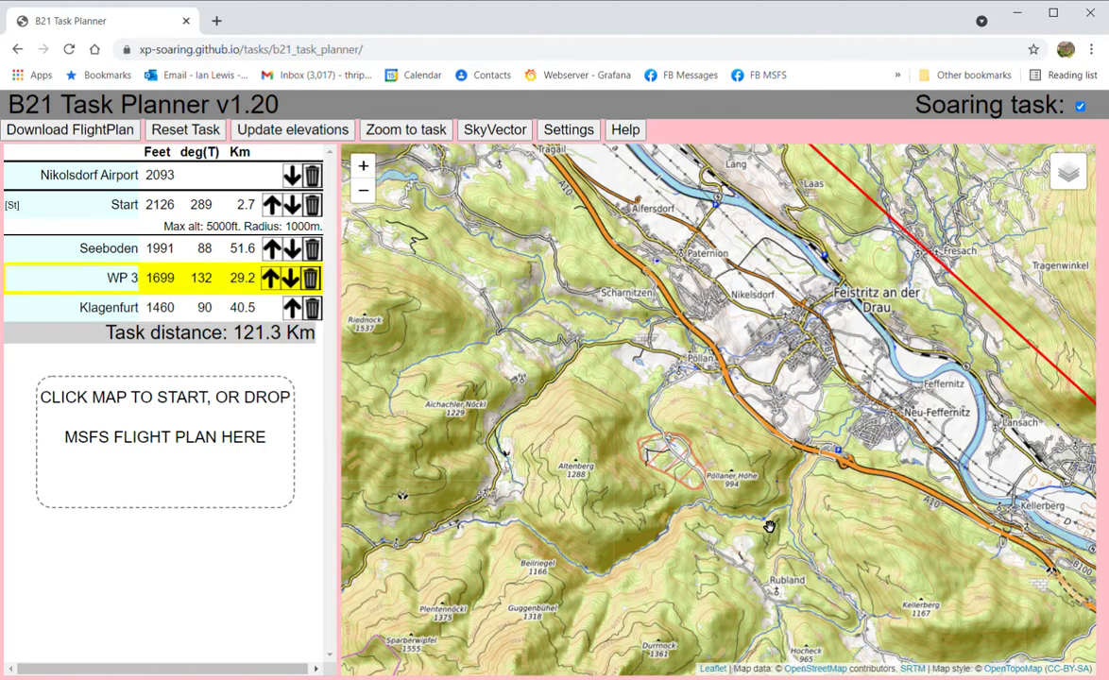
scroll(926, 636, down, 1)
drag(926, 636, 602, 388)
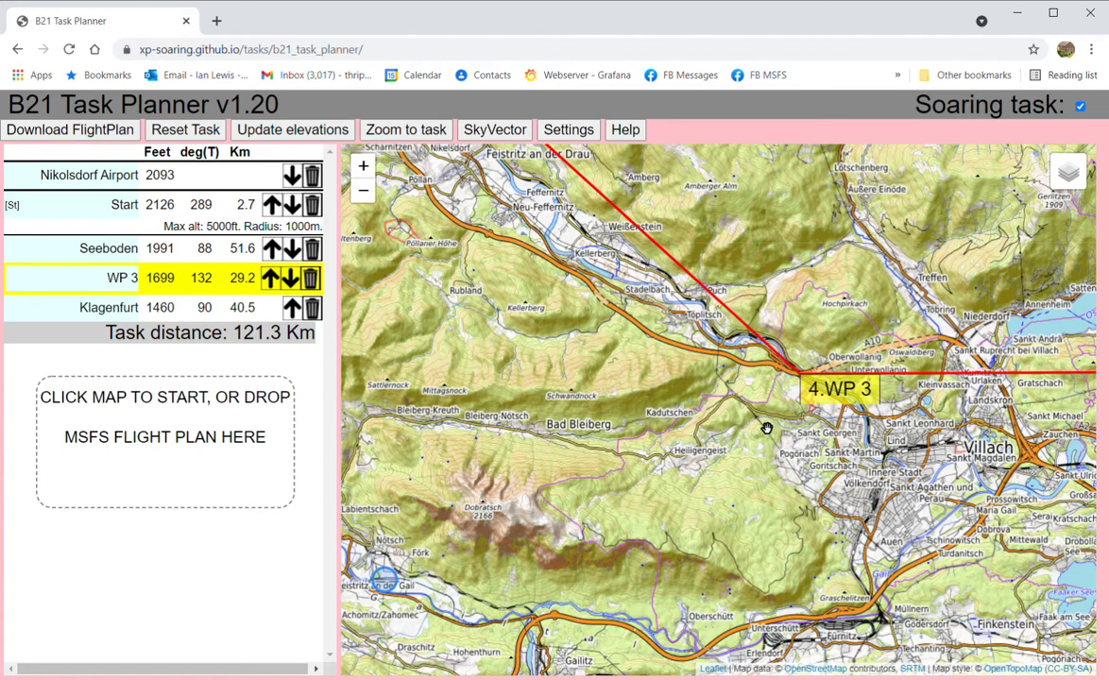
click(850, 404)
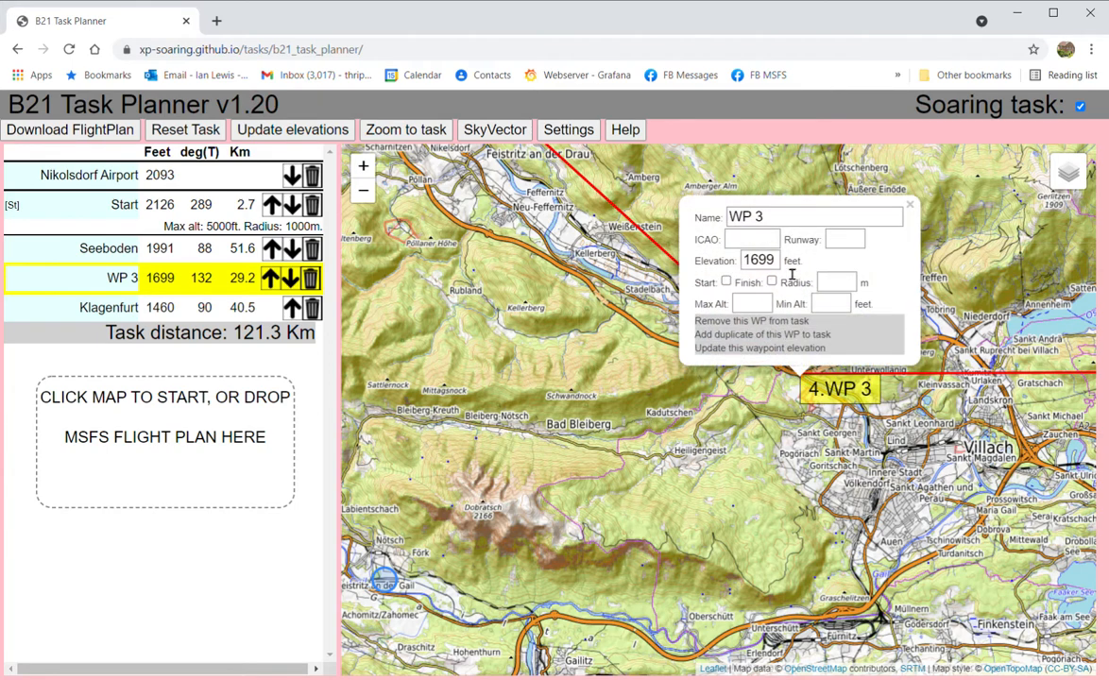
text(A10/Drau Bridge)
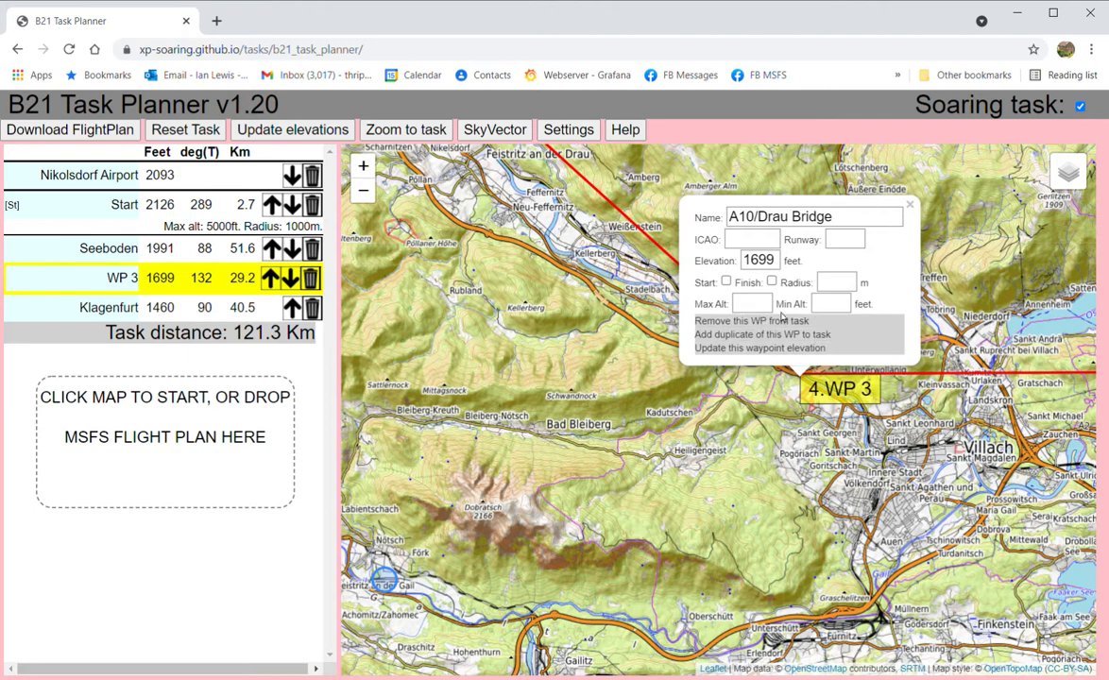
click(910, 204)
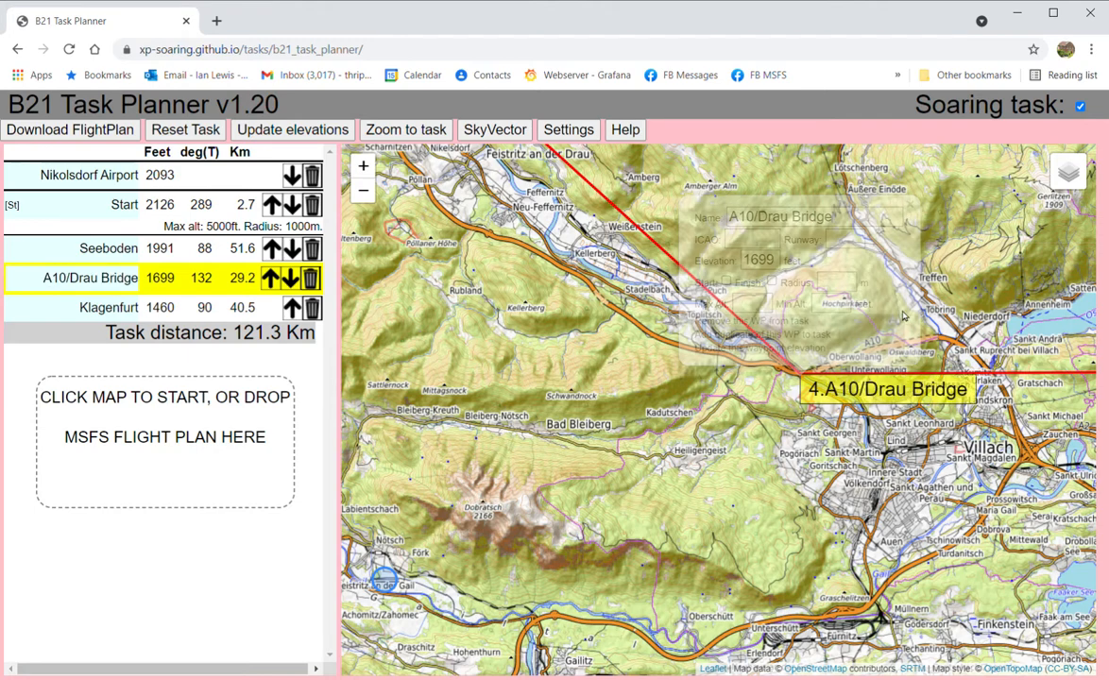
Step: Examine the route and terrain from Seeboden past Villach to Klagenfurt and the airports around it
scroll(515, 460, down, 1)
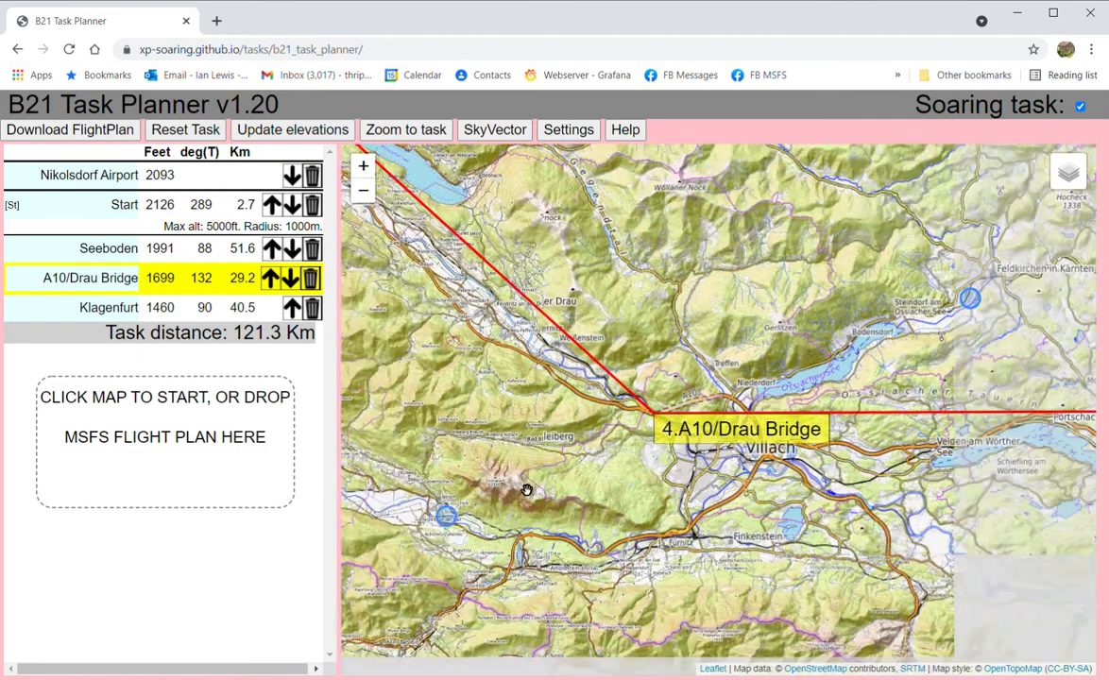
drag(520, 478, 674, 515)
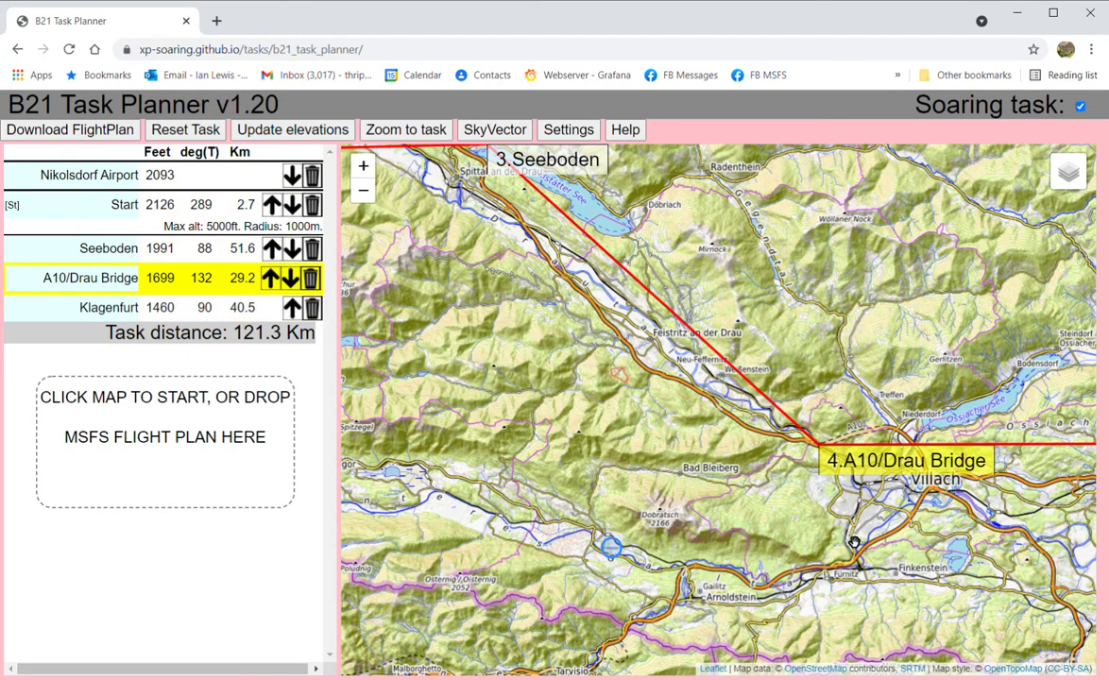
drag(762, 498, 614, 461)
scroll(753, 497, down, 2)
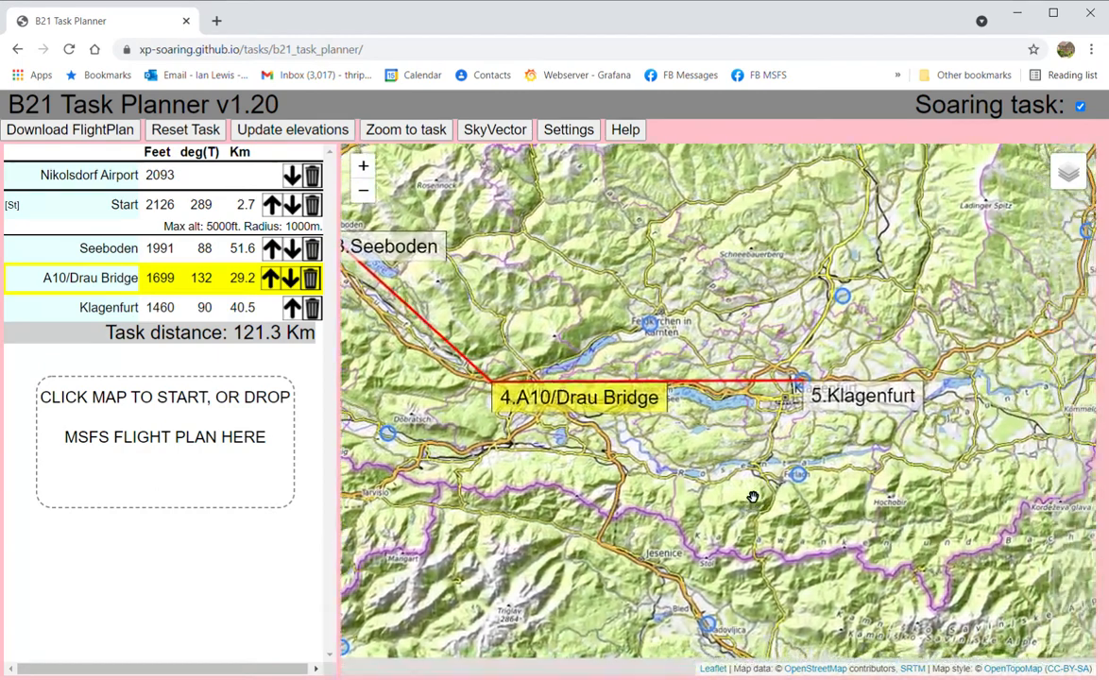
drag(753, 497, 692, 461)
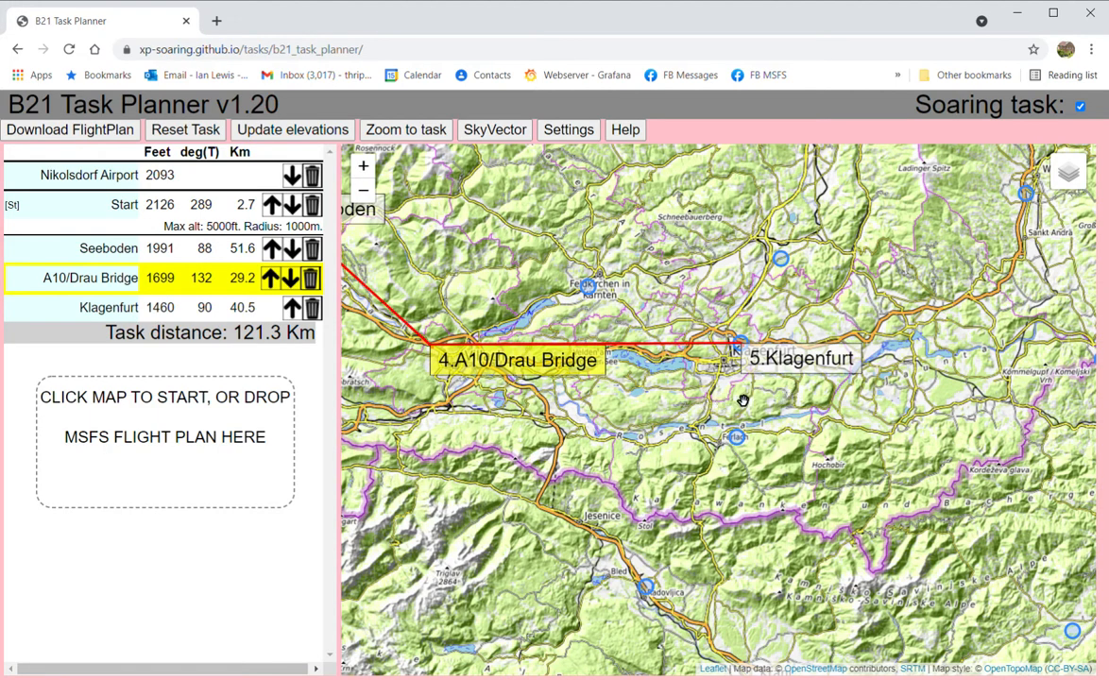
Step: Add a waypoint at the northwestern end of Klagenfurt's airport, between A10/Drau Bridge and Klagenfurt, and adjust its position slightly
scroll(737, 397, up, 1)
scroll(749, 385, up, 1)
drag(786, 292, 773, 468)
scroll(773, 468, up, 1)
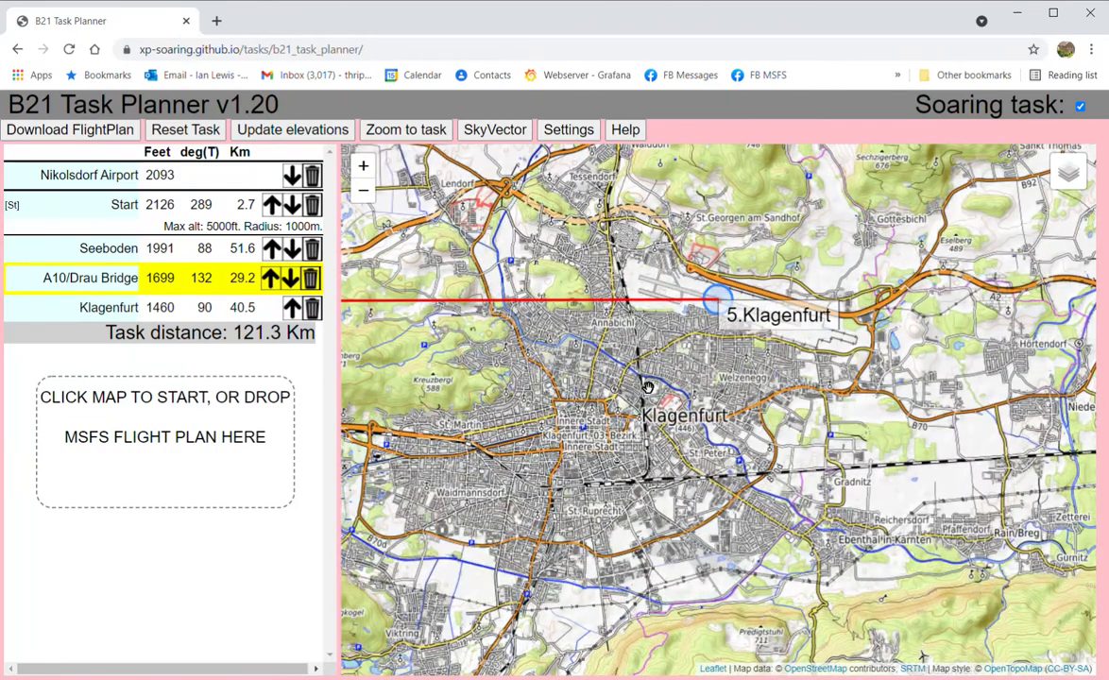
scroll(648, 388, up, 1)
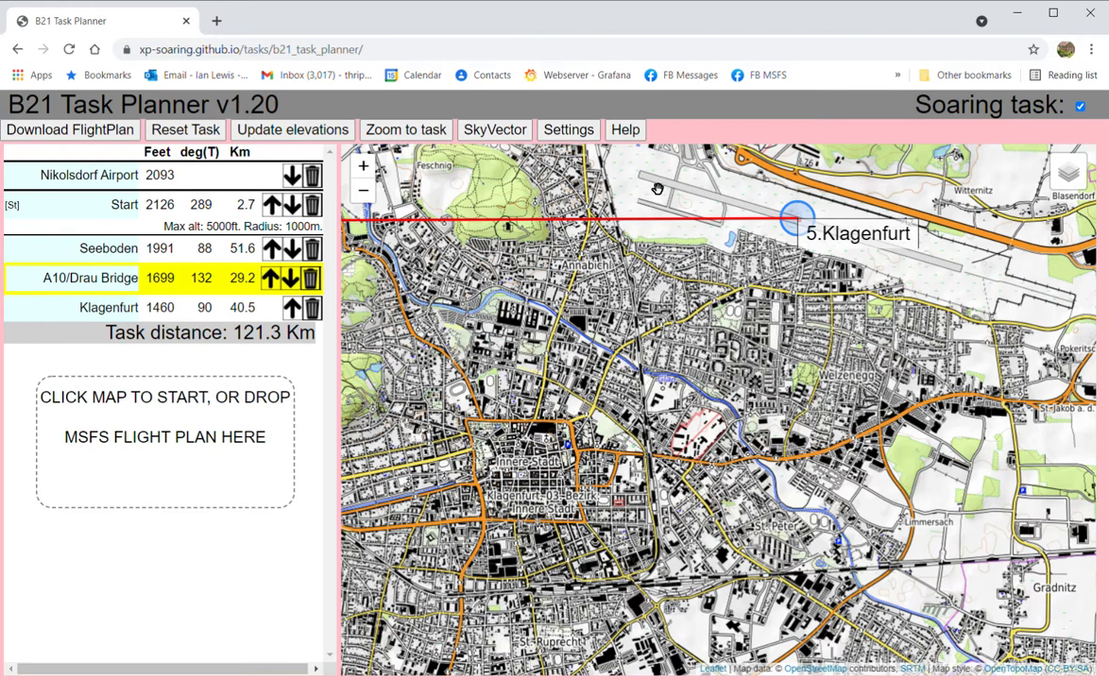
drag(594, 298, 590, 371)
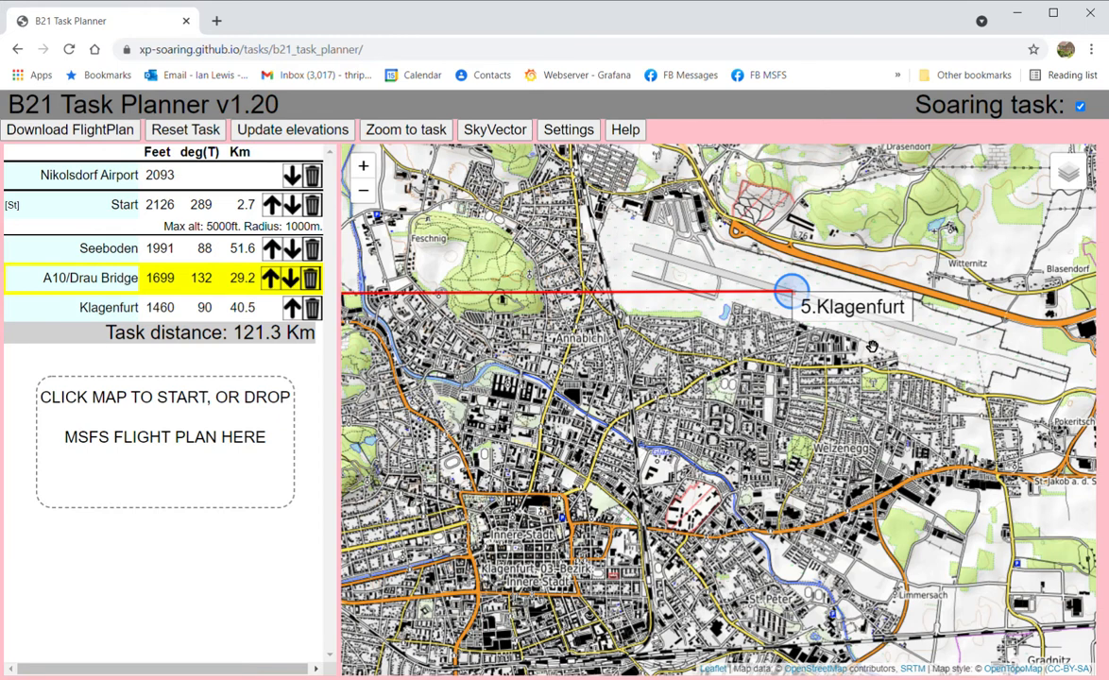
click(646, 262)
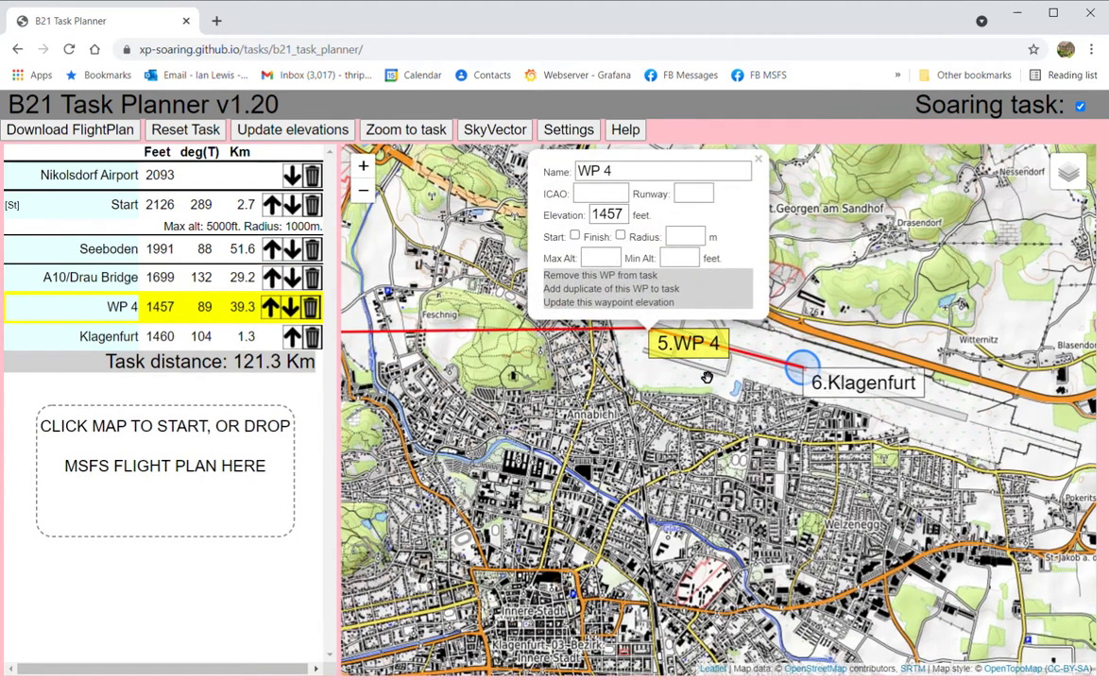
mouse_move(707, 378)
mouse_down()
mouse_move(719, 344)
mouse_move(725, 357)
mouse_move(705, 338)
mouse_up()
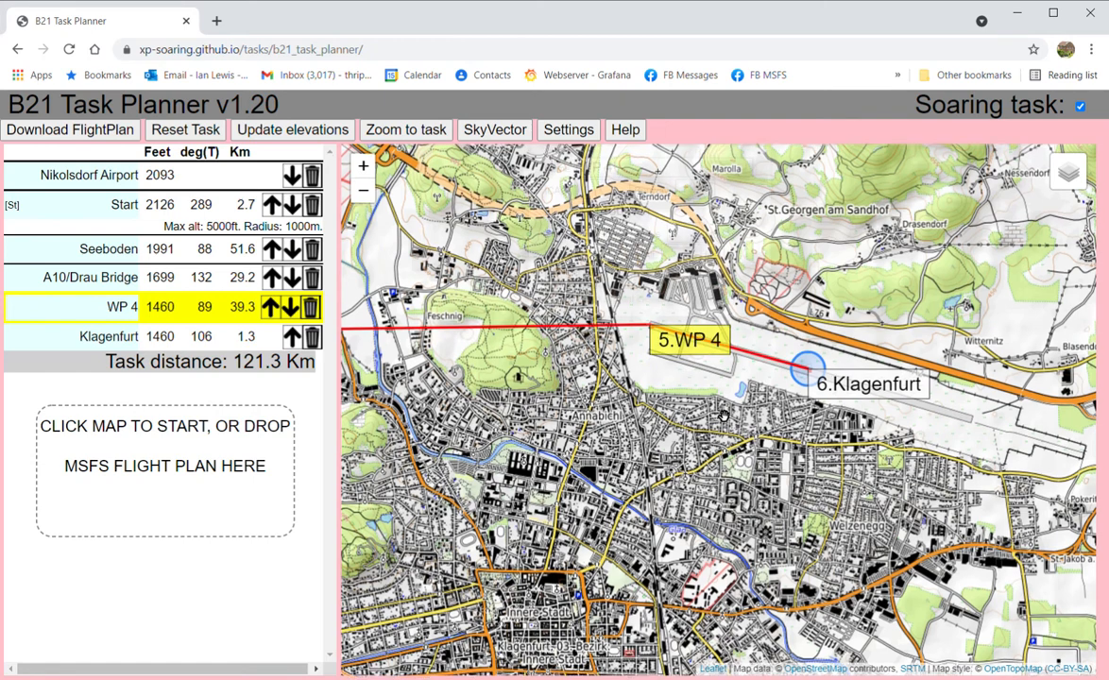
Step: Rename the new waypoint by the airport as Finish and mark it as the task's finish line
drag(619, 170, 567, 170)
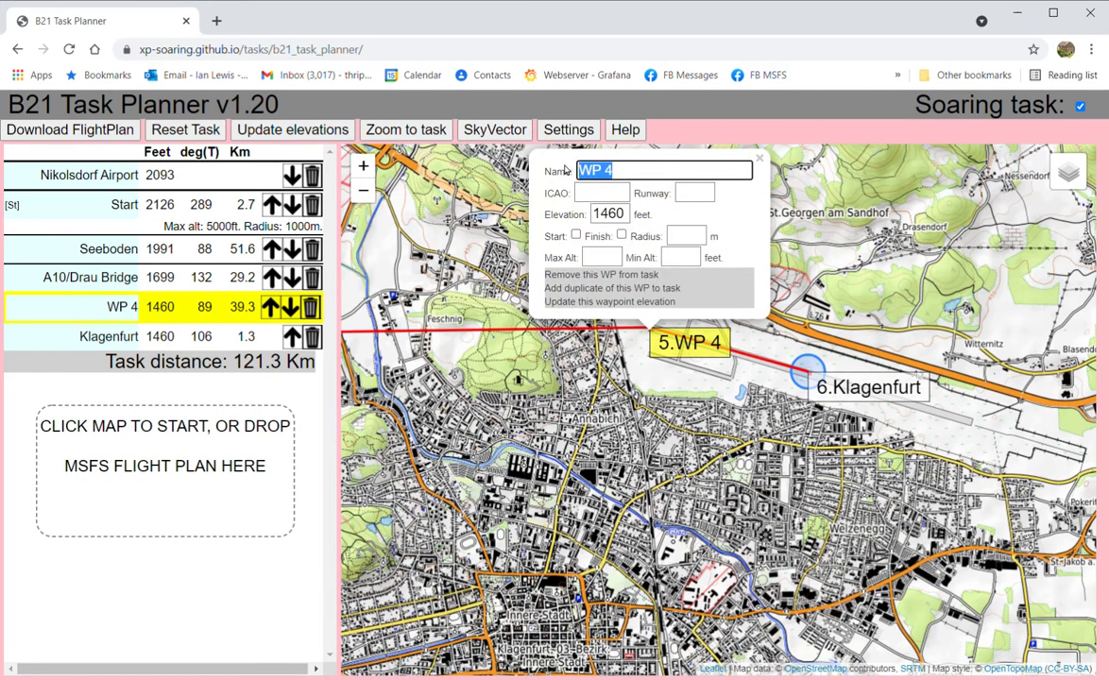
text(Fl)
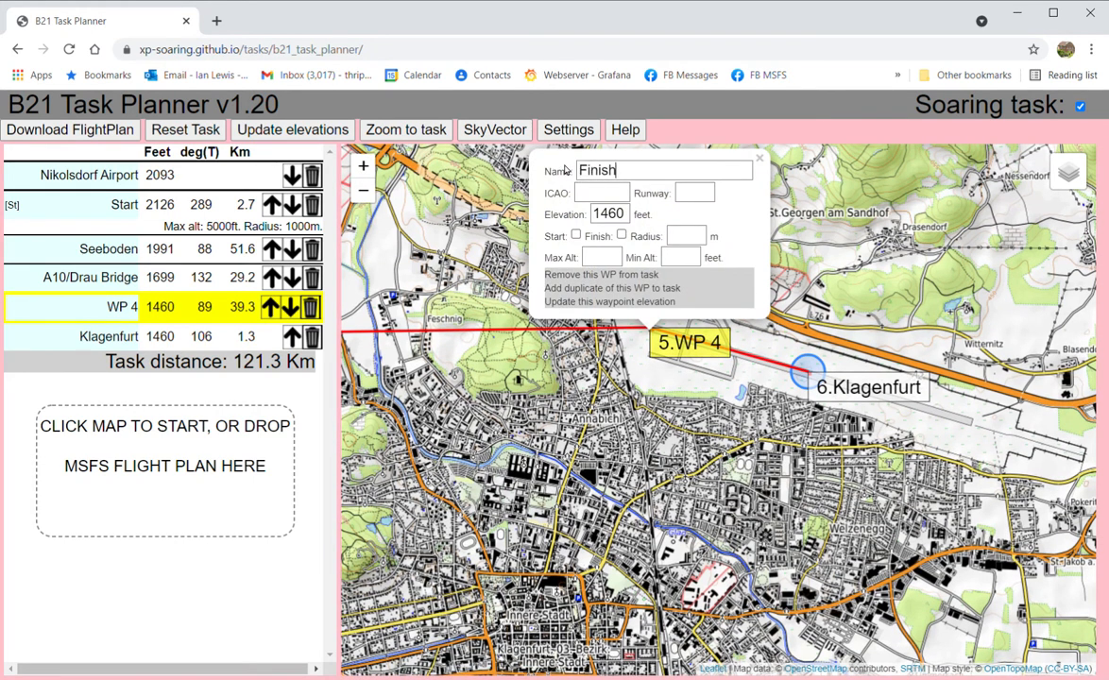
click(622, 236)
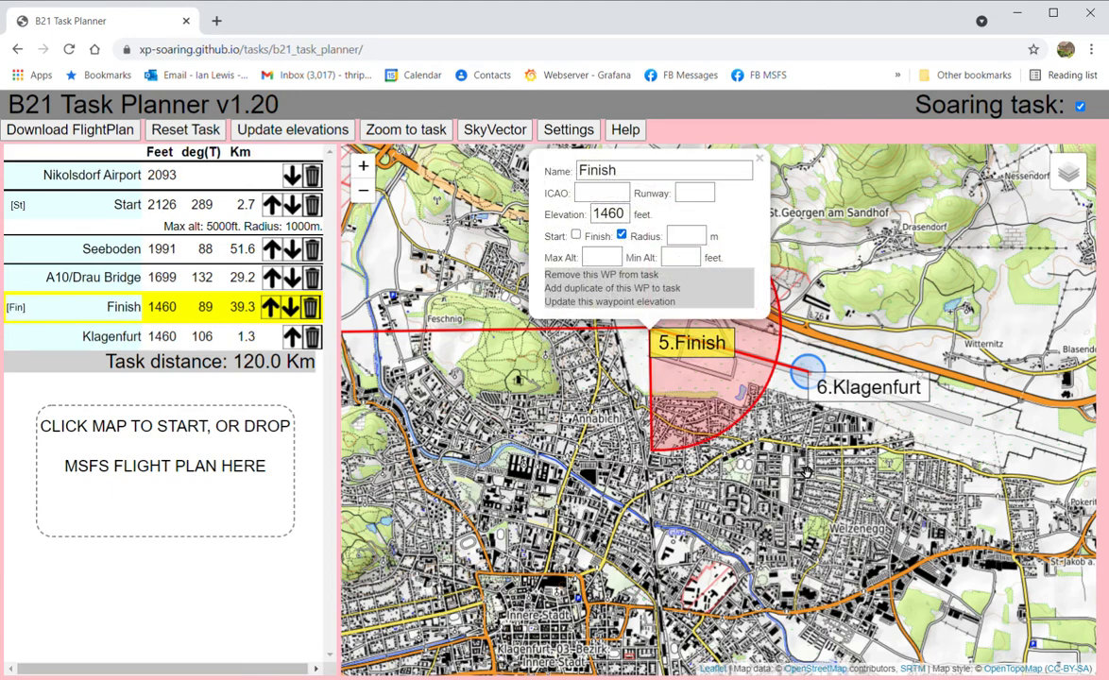
Step: Set the Finish waypoint's radius to 1000 m, leave its altitude limits empty, and close its details
click(697, 240)
text(1000)
key(Tab)
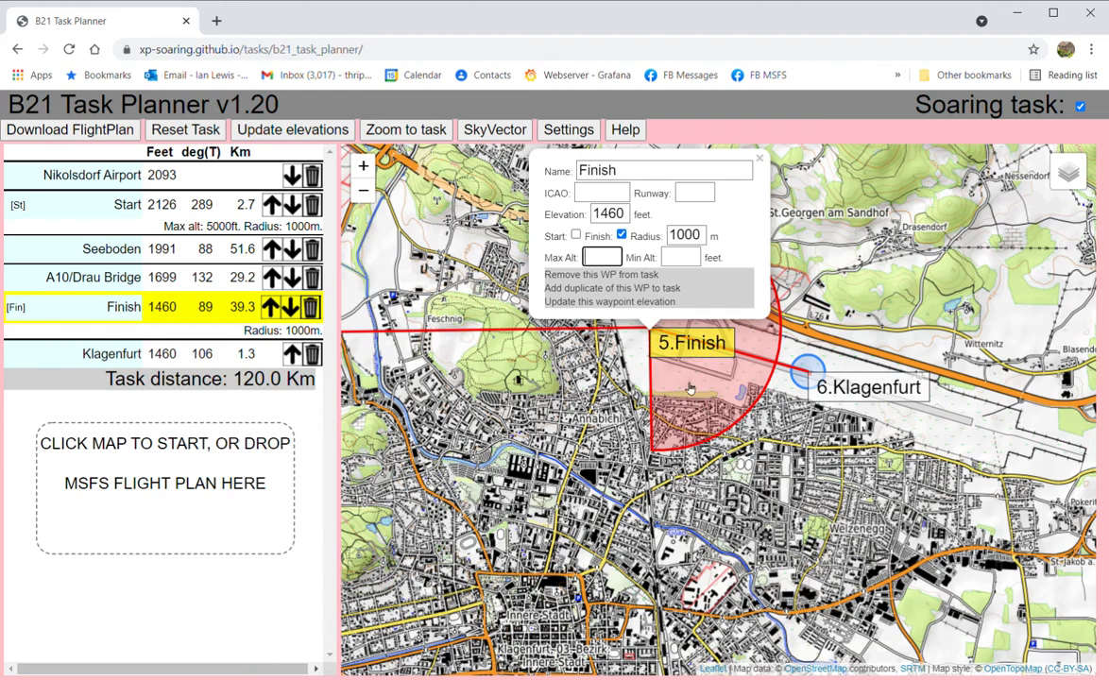
click(683, 257)
click(764, 158)
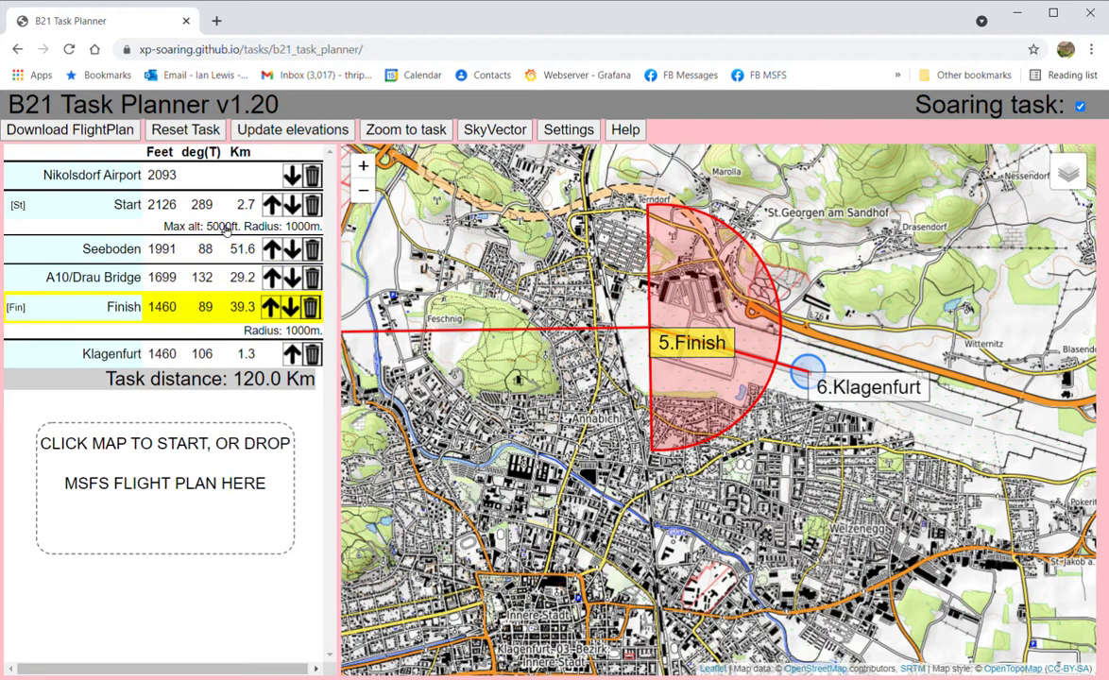
Step: Download the flight plan for the soaring task from Nikolsdorf Airport to Klagenfurt
click(78, 131)
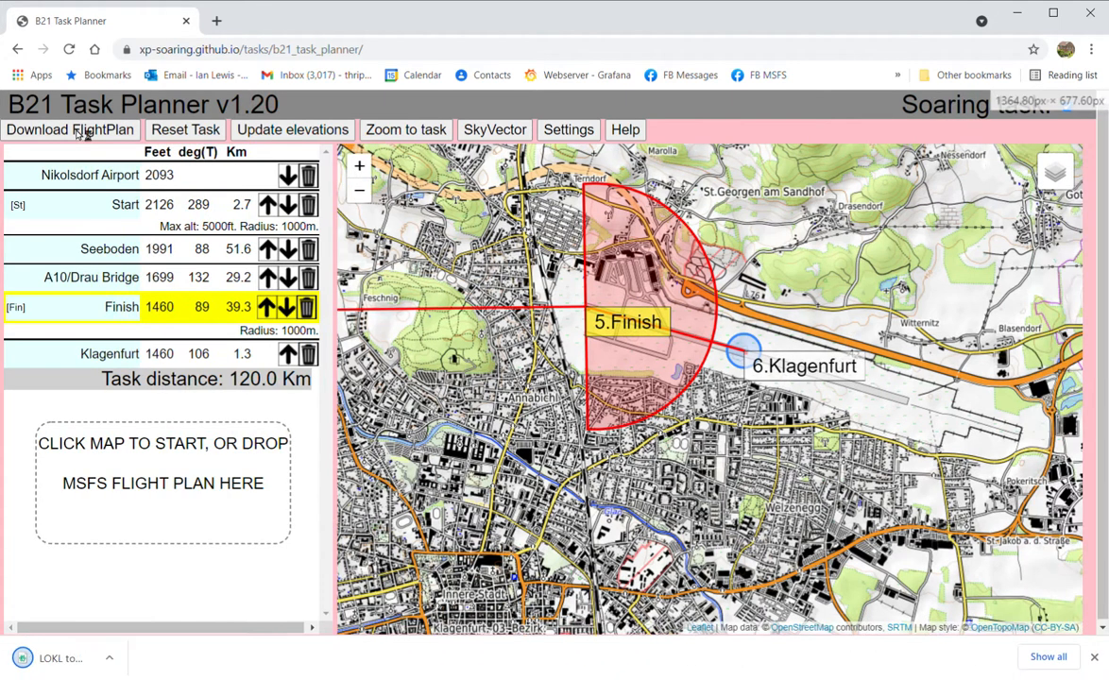